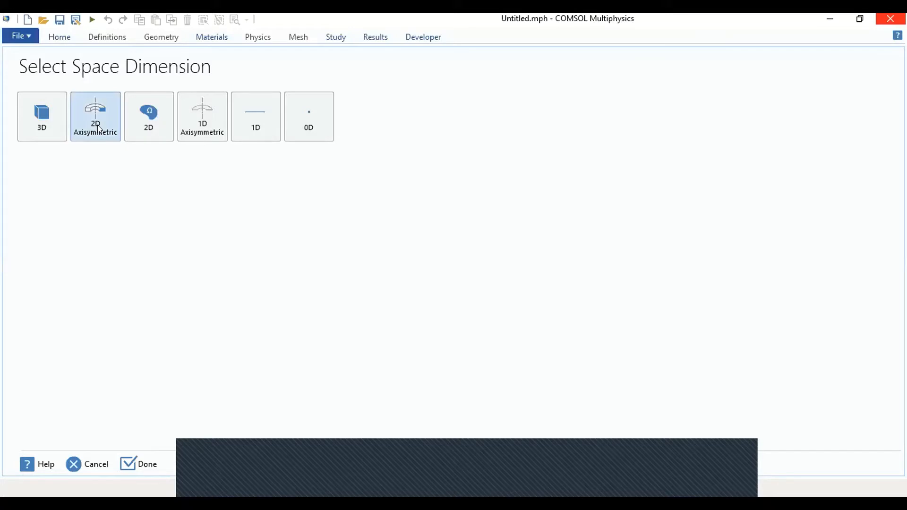
# Step: Choose the 2D Axisymmetric space dimension and add the Laminar Flow interface under Two-Phase Flow, Level Set
pyautogui.click(97, 123)
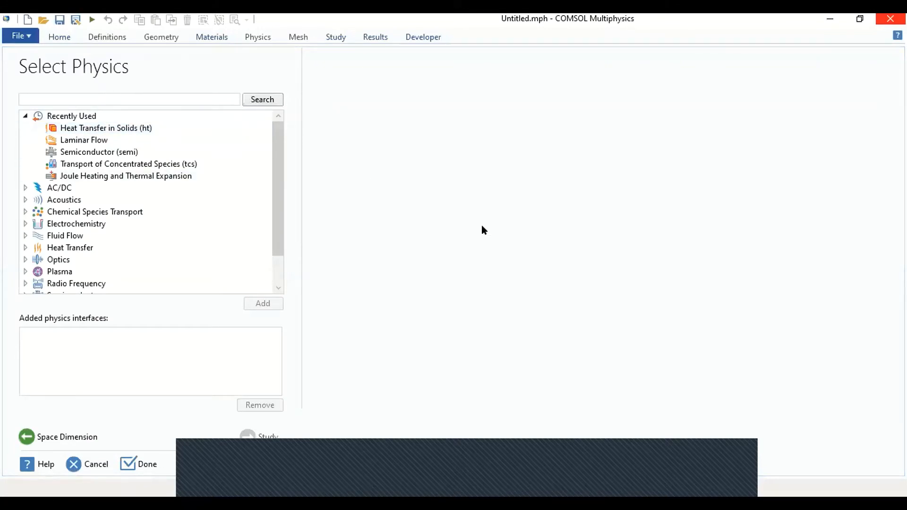
pyautogui.click(25, 235)
pyautogui.moveTo(277, 169); pyautogui.dragTo(276, 204)
pyautogui.click(39, 200)
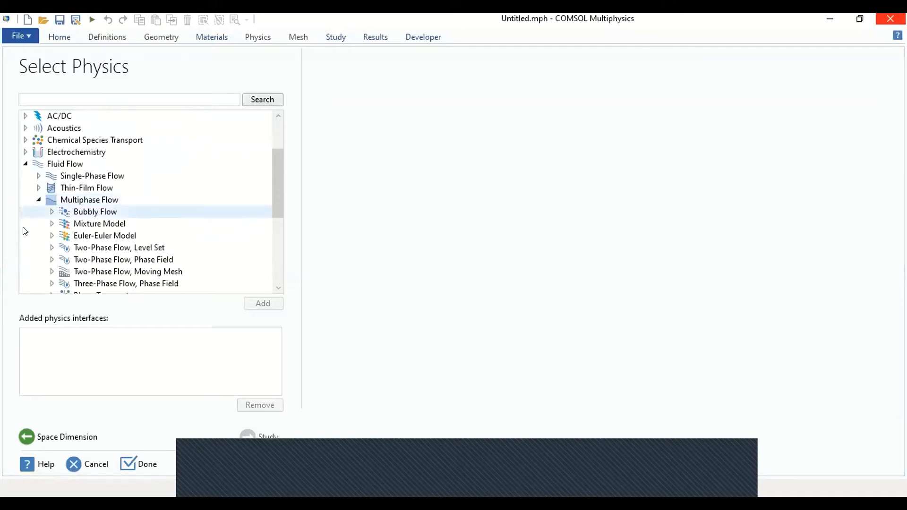
pyautogui.click(52, 247)
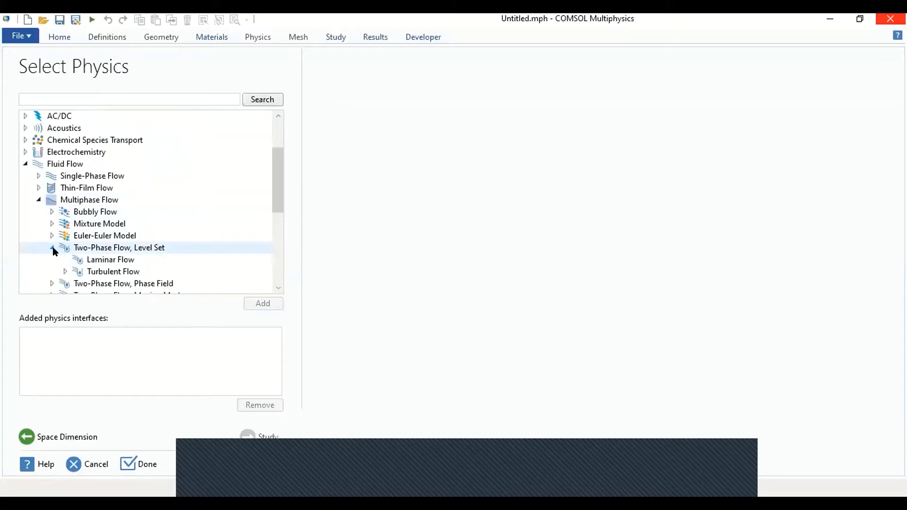
pyautogui.click(88, 259)
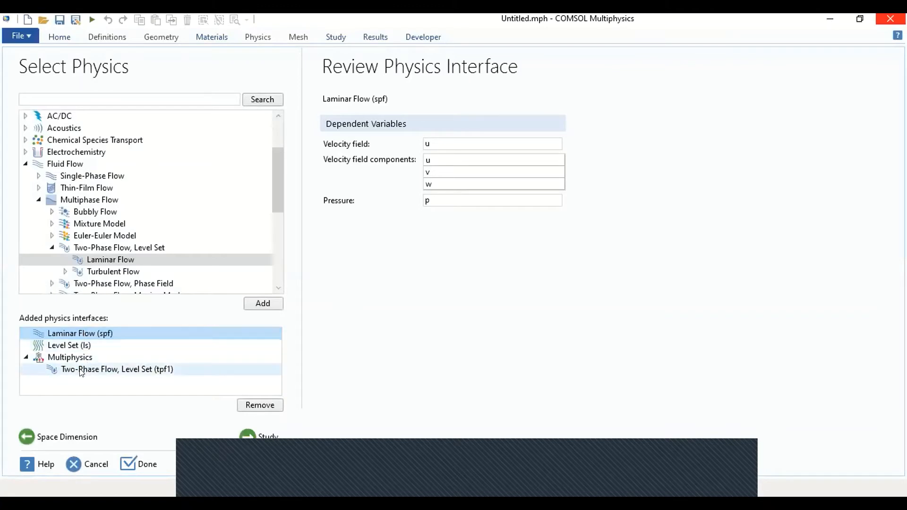
# Step: Select the Time Dependent with Phase Initialization study and finish the model setup
pyautogui.click(256, 441)
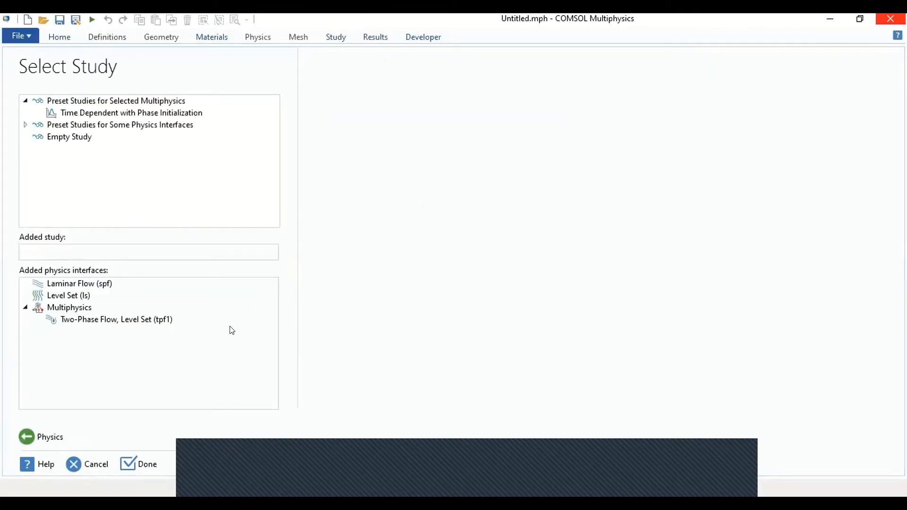
pyautogui.click(99, 114)
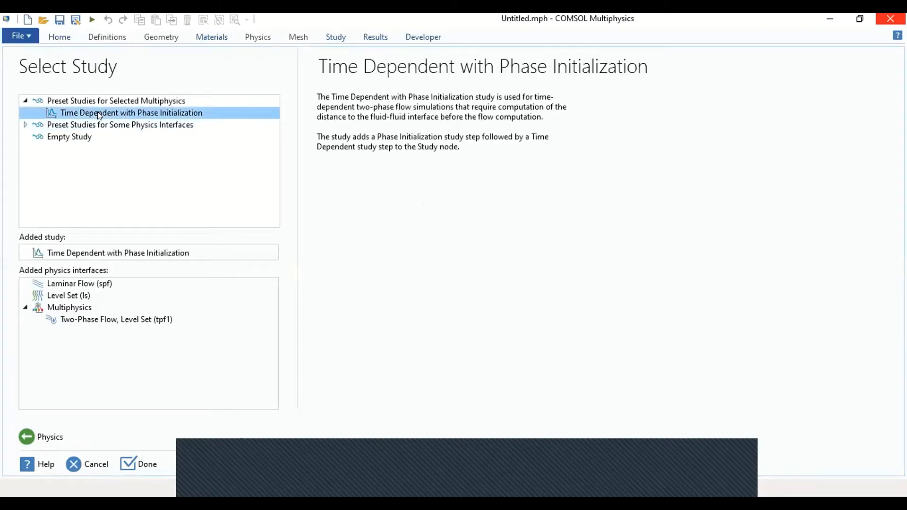
pyautogui.click(150, 465)
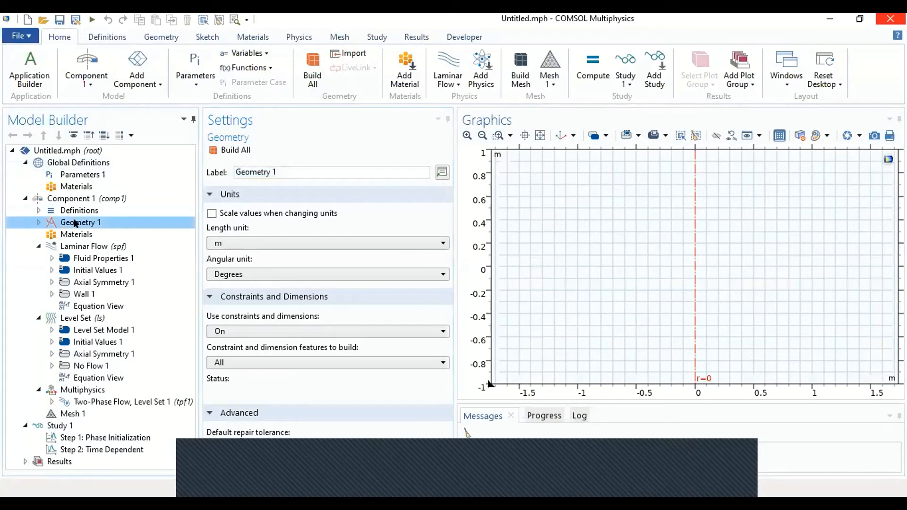
# Step: Set the length unit of Geometry 1 to mm
pyautogui.click(245, 244)
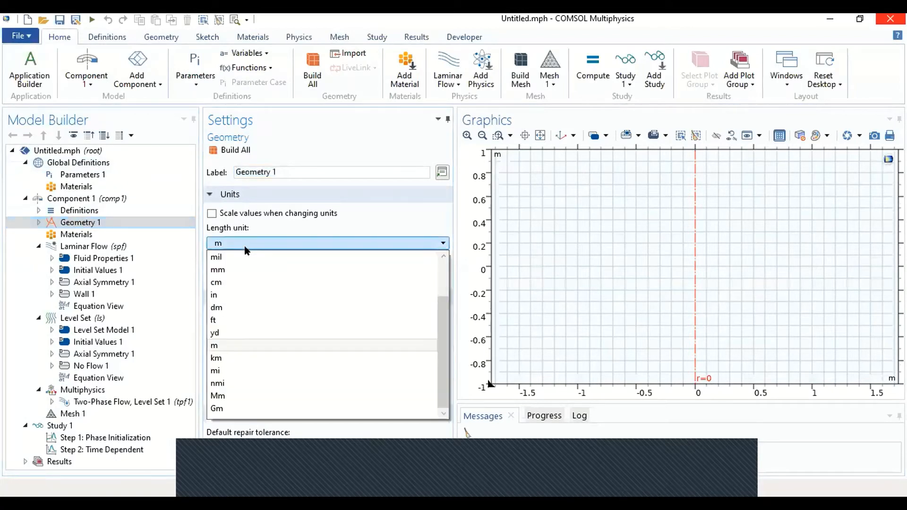
pyautogui.click(237, 270)
pyautogui.click(88, 223)
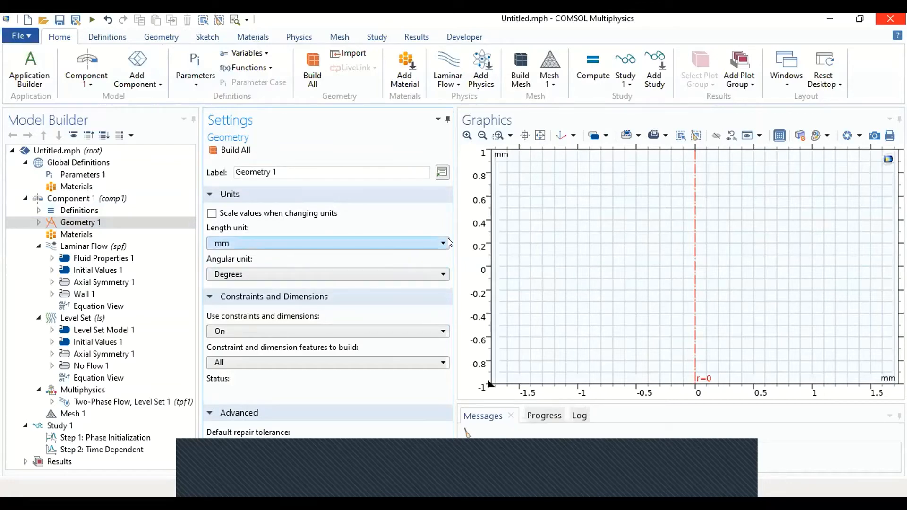
# Step: Add a rectangle and a polygon to Geometry 1
pyautogui.click(173, 30)
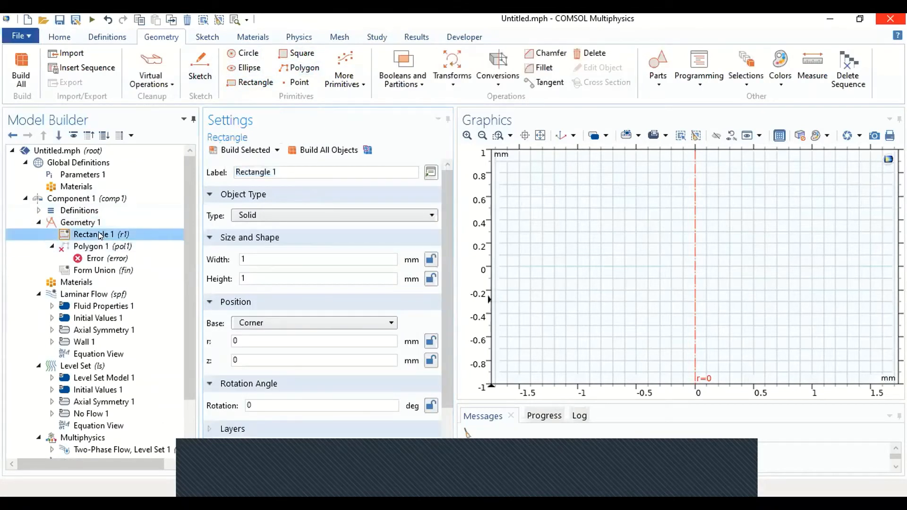
pyautogui.click(112, 246)
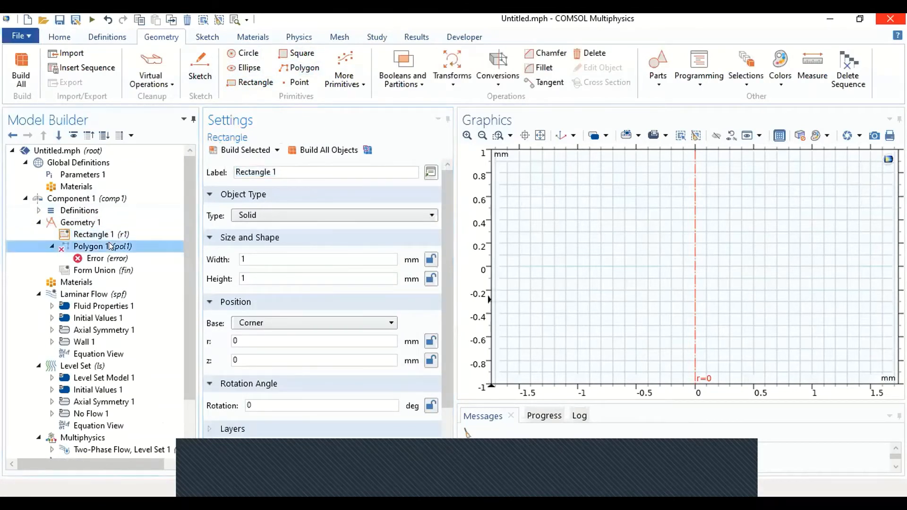
pyautogui.click(110, 235)
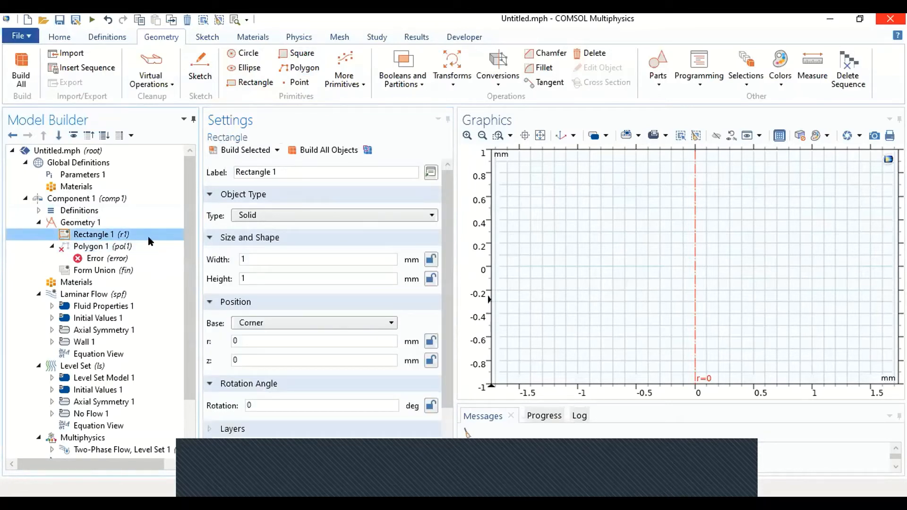
# Step: Set the rectangle's width to 5 mm and height to 15 mm, and build it
pyautogui.doubleClick(345, 254)
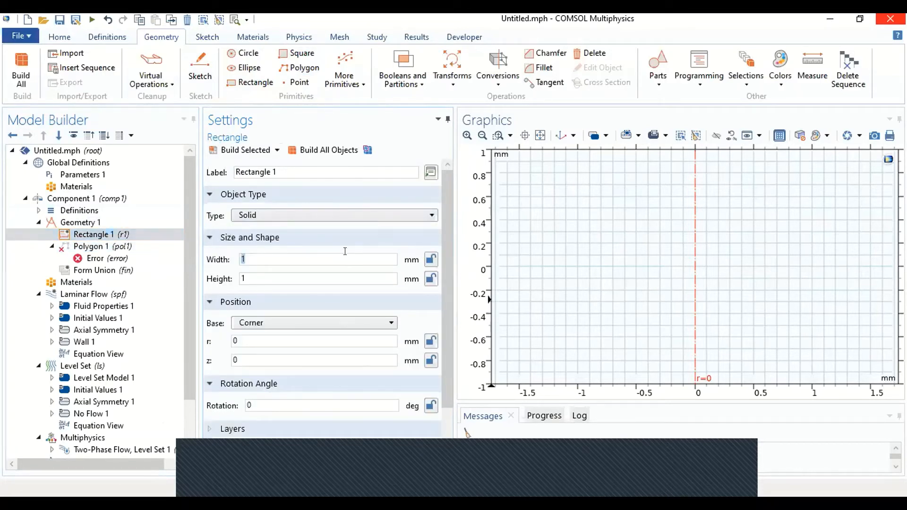
pyautogui.press('BackSpace')
pyautogui.write('5')
pyautogui.doubleClick(345, 276)
pyautogui.write('15')
pyautogui.click(246, 149)
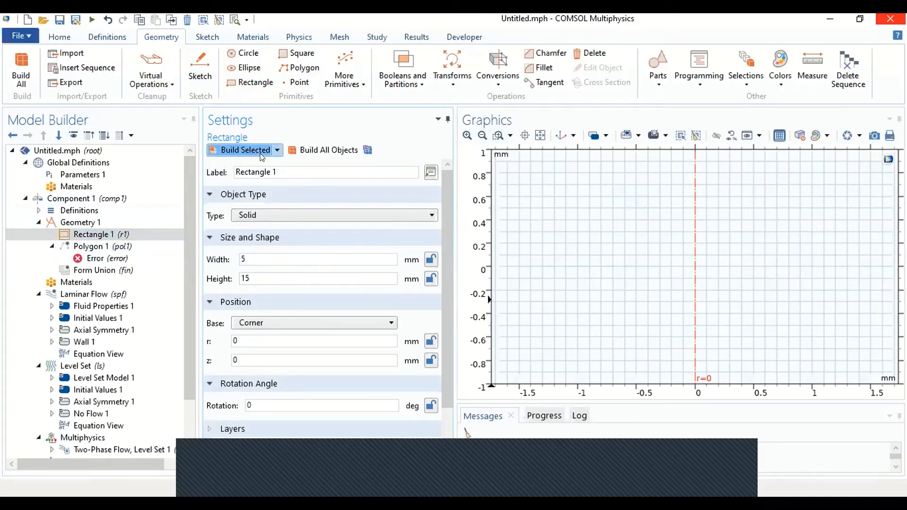
pyautogui.click(540, 135)
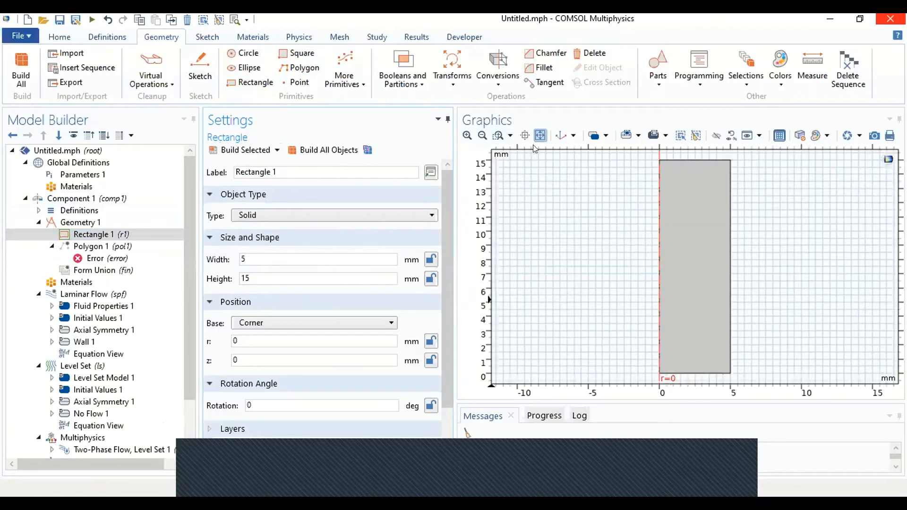
# Step: Enter the polygon's first vertex at r = 0 mm, z = 10 mm and try to build it
pyautogui.click(95, 246)
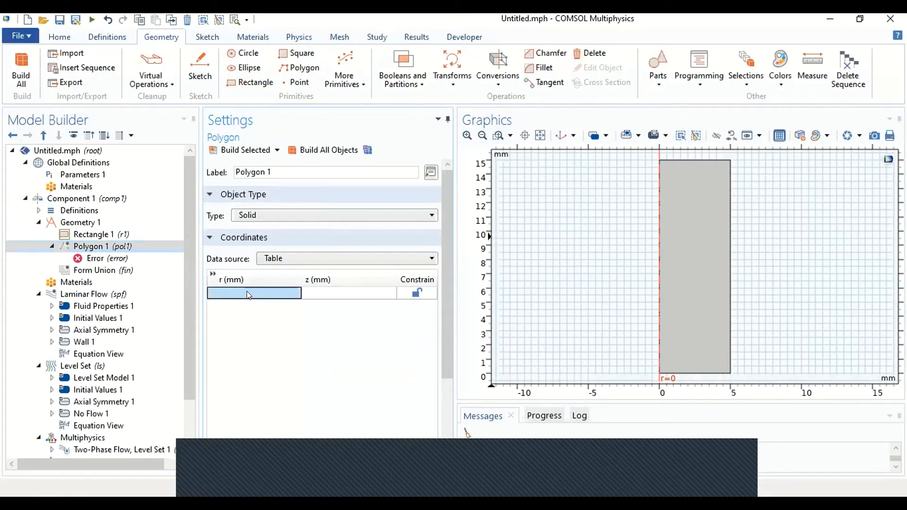
pyautogui.click(246, 293)
pyautogui.write('0')
pyautogui.click(325, 295)
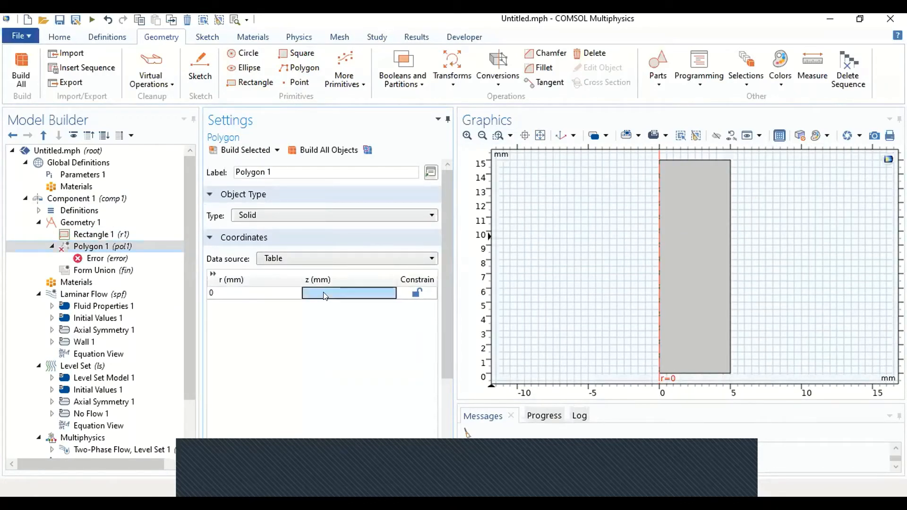
pyautogui.write('10')
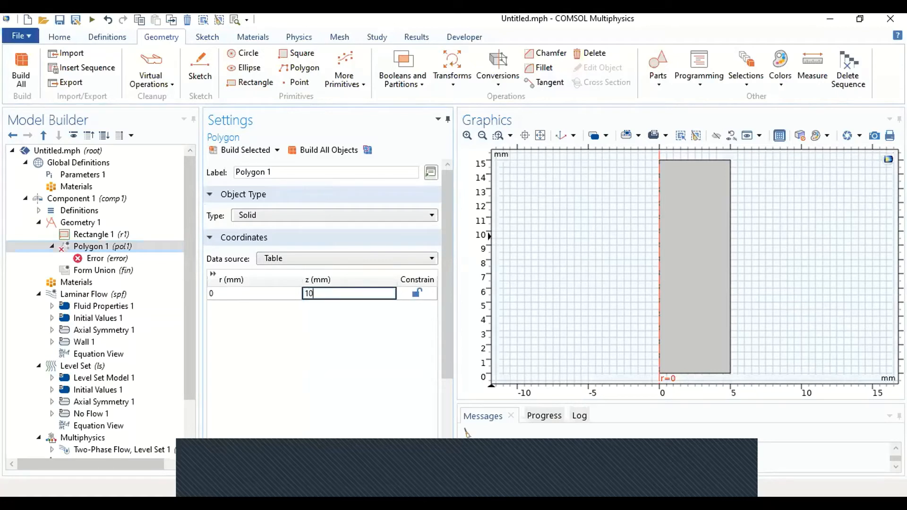
pyautogui.click(239, 150)
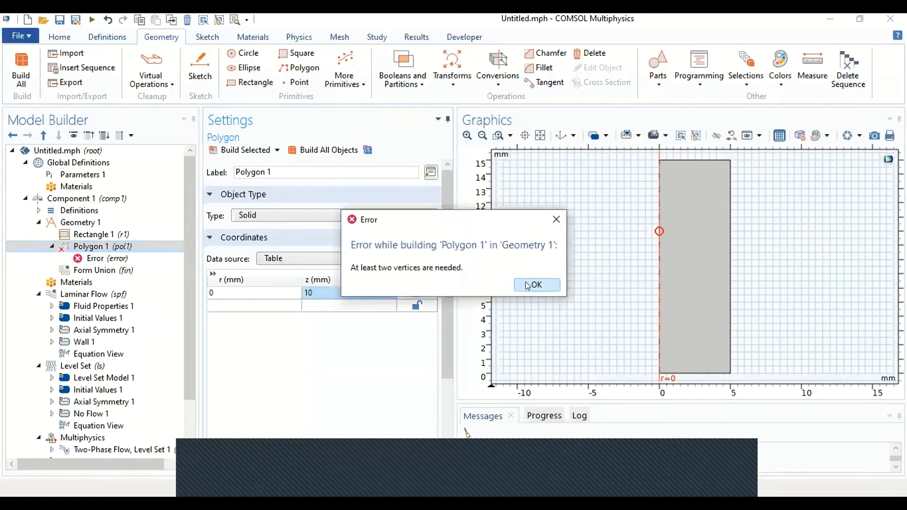
pyautogui.click(527, 285)
# Step: Add a second polygon vertex at r = 0.5 mm, z = 10 mm and build the polygon
pyautogui.click(274, 306)
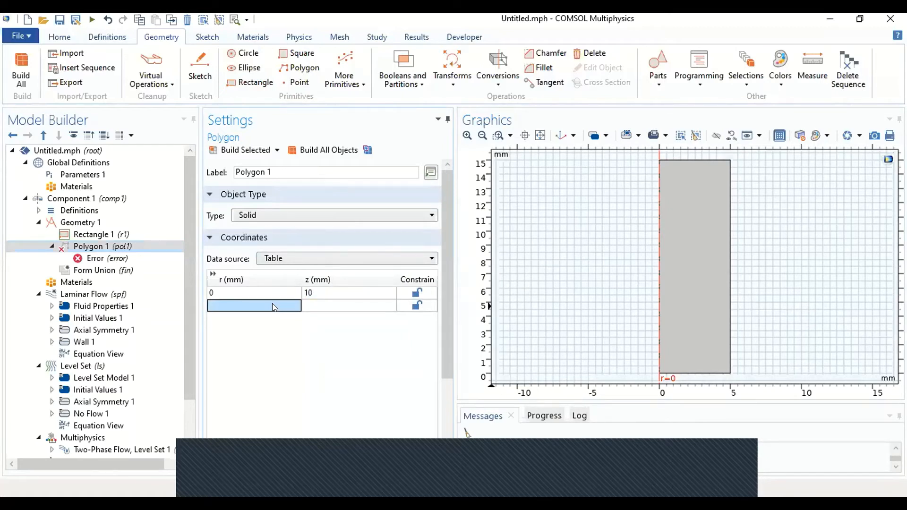
pyautogui.write('0.5')
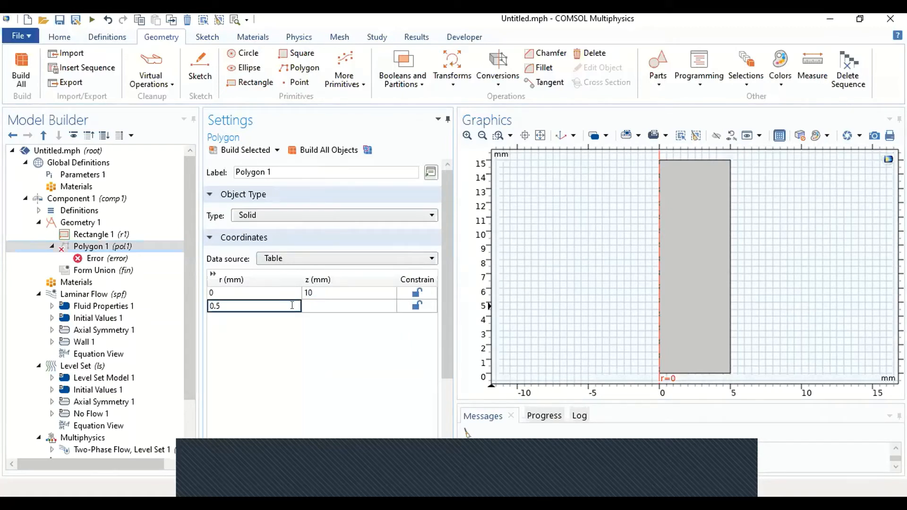
pyautogui.click(322, 302)
pyautogui.write('10')
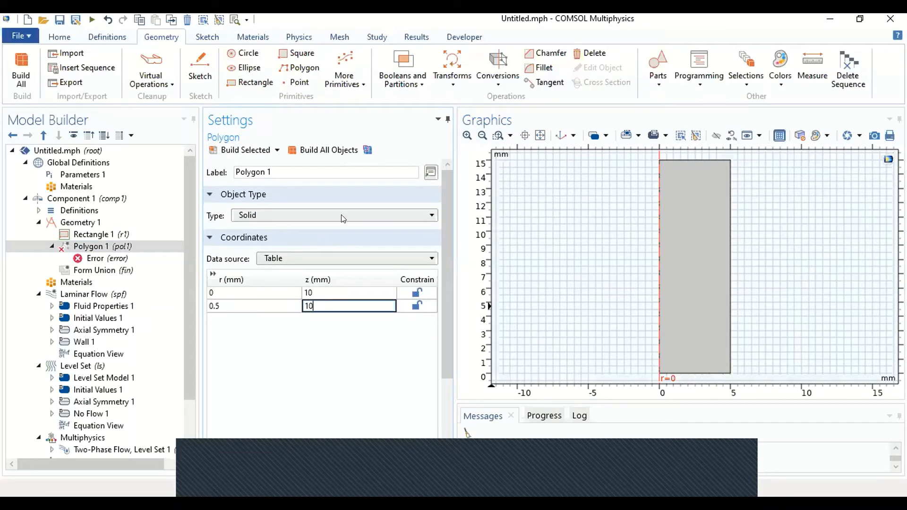
pyautogui.click(267, 150)
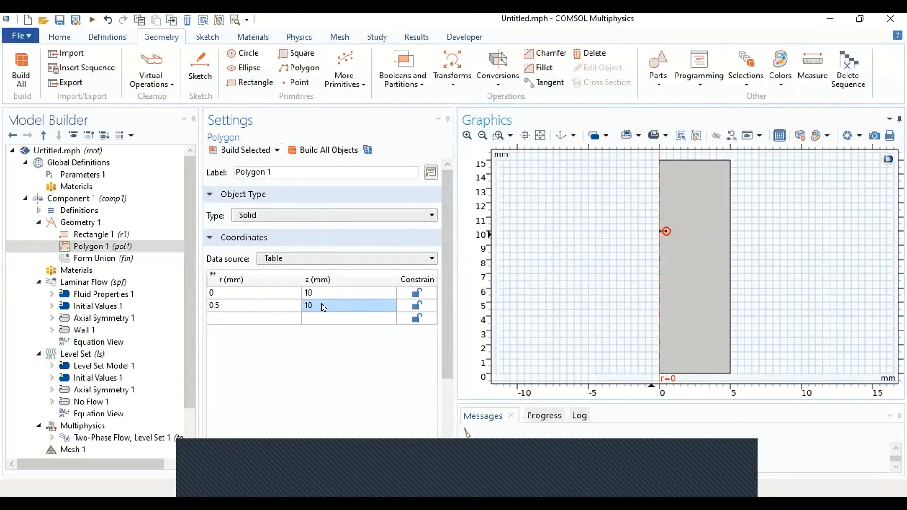
# Step: Set the r coordinate of the polygon's second vertex to 5 mm and rebuild the polygon
pyautogui.click(258, 307)
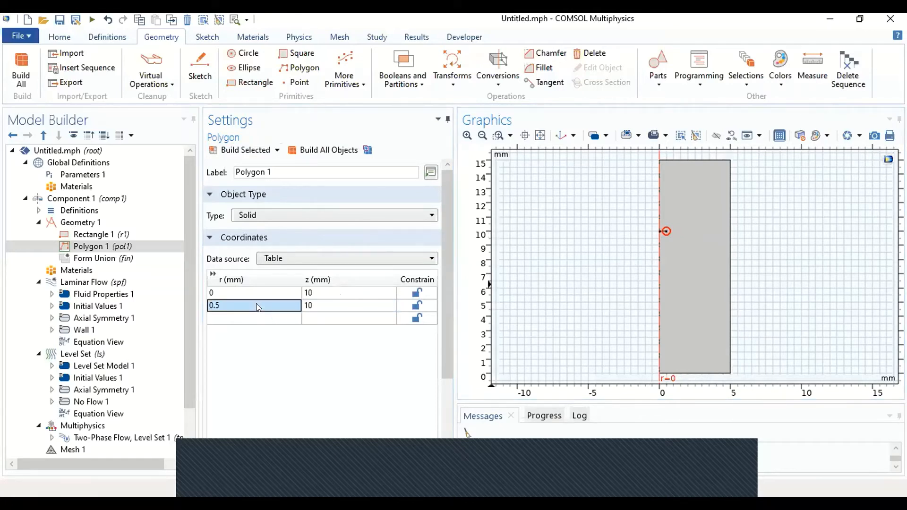
pyautogui.write('5')
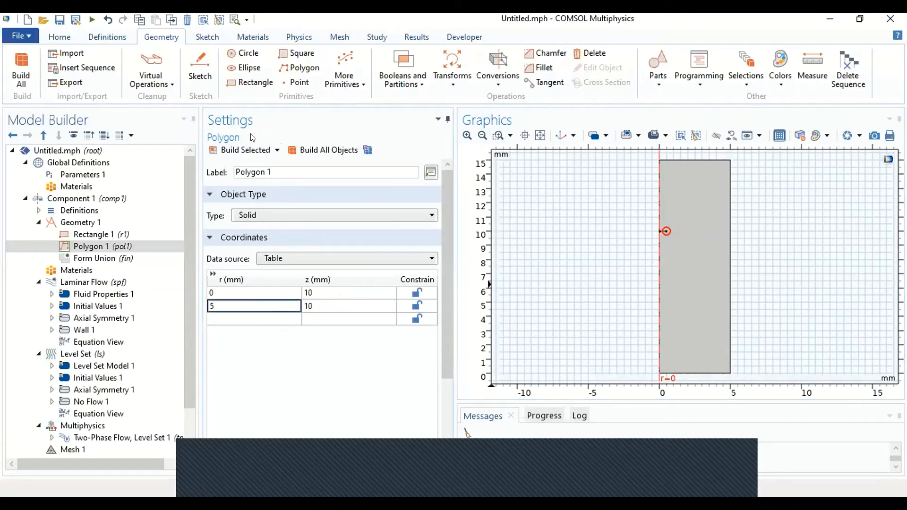
pyautogui.click(250, 151)
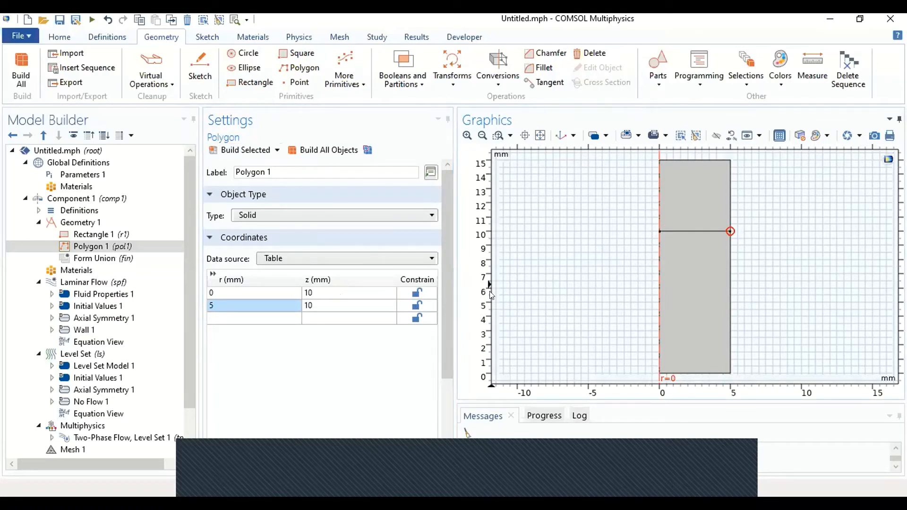
# Step: Add a circle with a sector angle of 180 degrees and build it
pyautogui.click(240, 54)
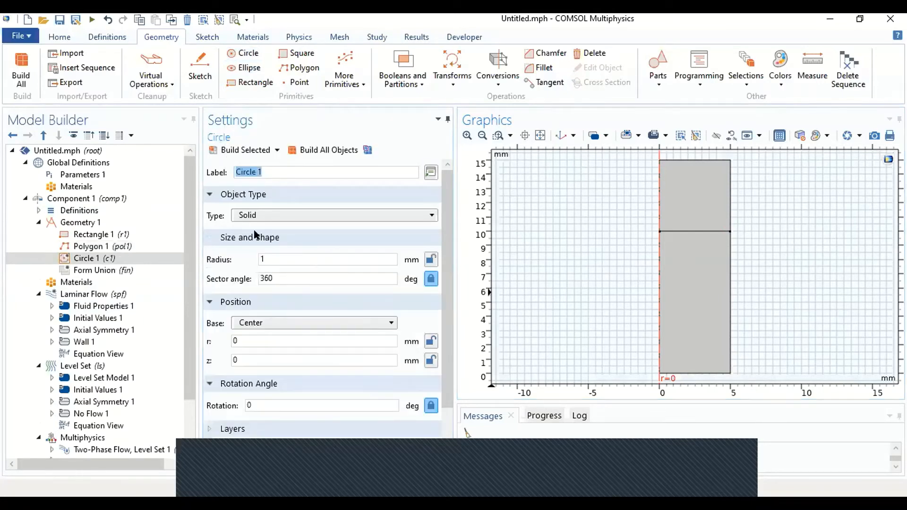
pyautogui.doubleClick(296, 278)
pyautogui.write('180')
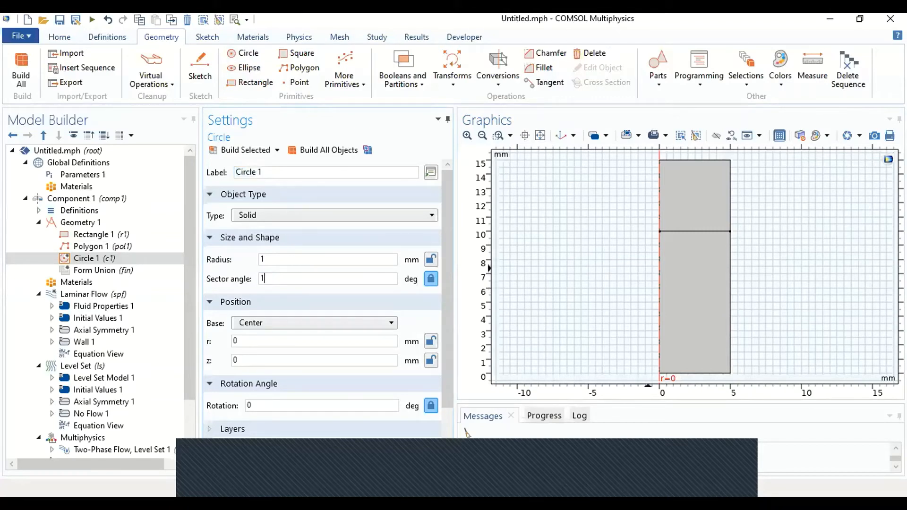
pyautogui.click(244, 150)
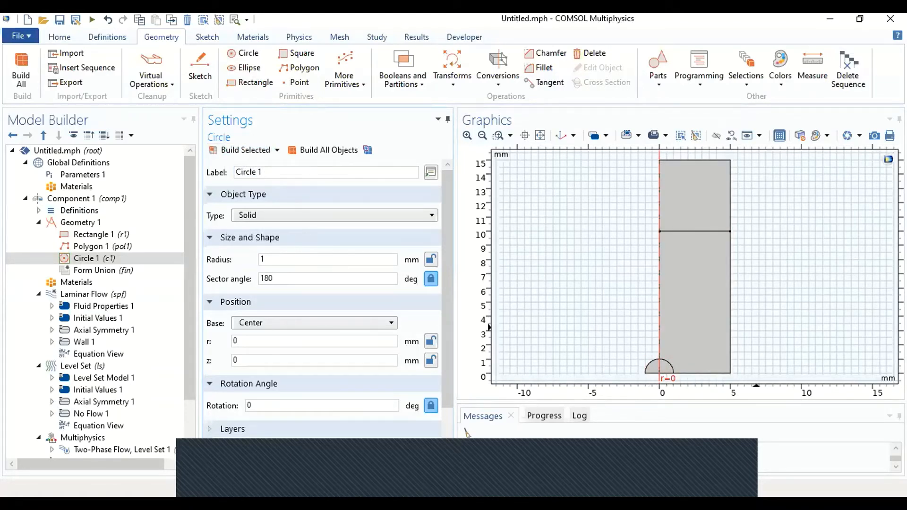
# Step: Set the half circle's radius to 2 mm, its z position to 4 mm and its rotation to -90 degrees, and rebuild
pyautogui.click(292, 257)
pyautogui.press('BackSpace')
pyautogui.write('2')
pyautogui.press('BackSpace')
pyautogui.write('4')
pyautogui.scroll(-3, 303, 360)
pyautogui.click(292, 337)
pyautogui.press('BackSpace')
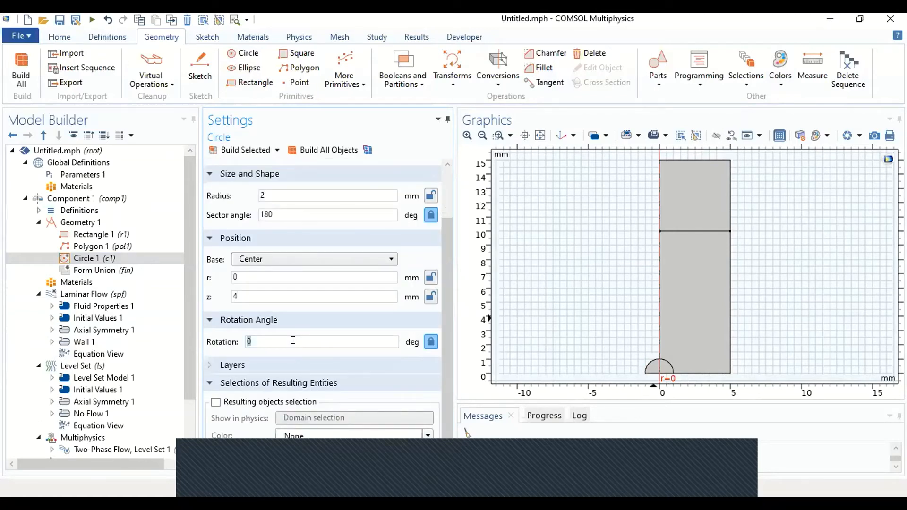
pyautogui.write('-90')
pyautogui.click(300, 149)
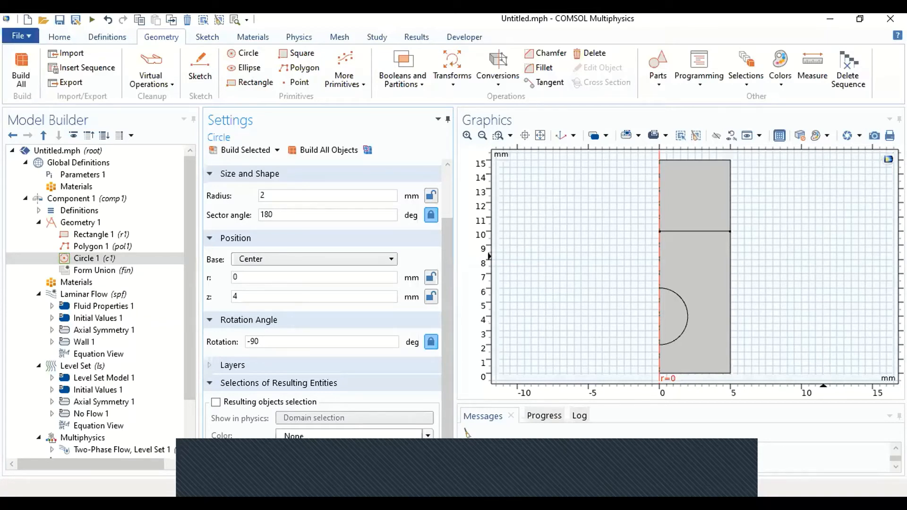
# Step: Open the material library for the component's materials and browse the built-in materials list
pyautogui.click(86, 282)
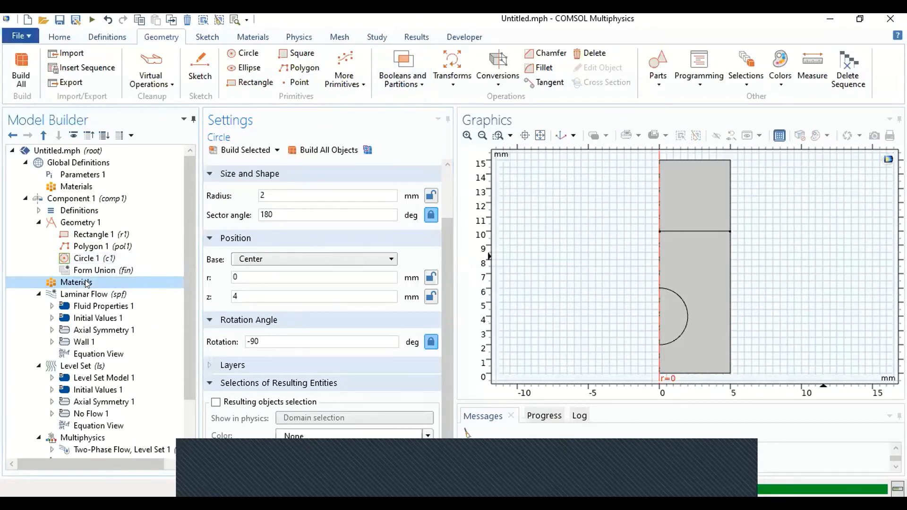
pyautogui.click(87, 282)
pyautogui.rightClick(87, 282)
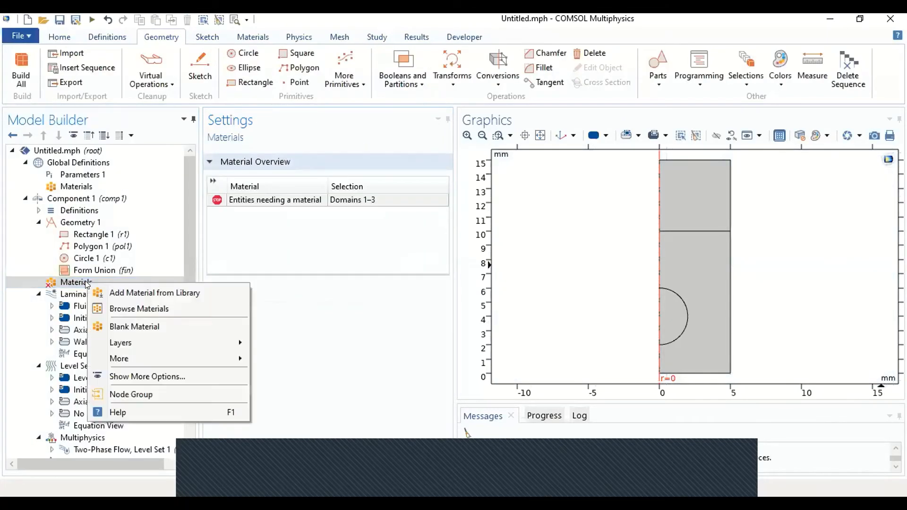
pyautogui.click(107, 293)
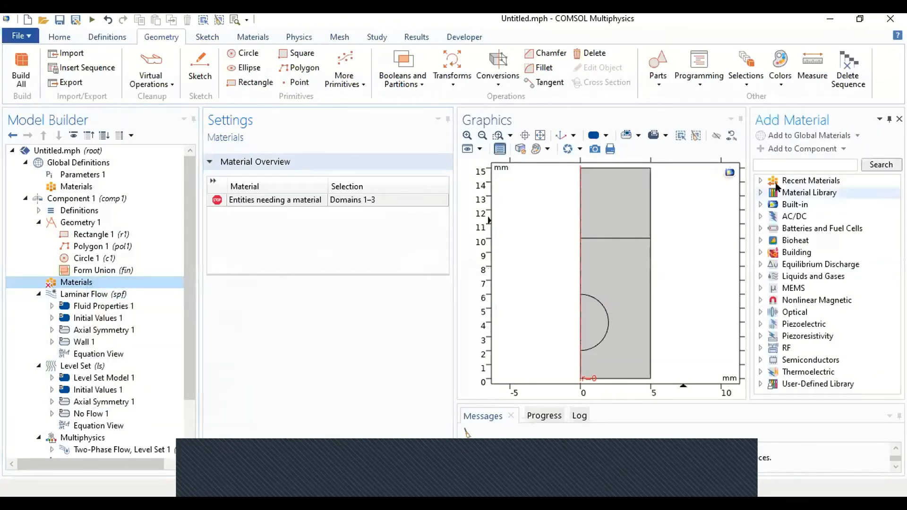
pyautogui.click(760, 204)
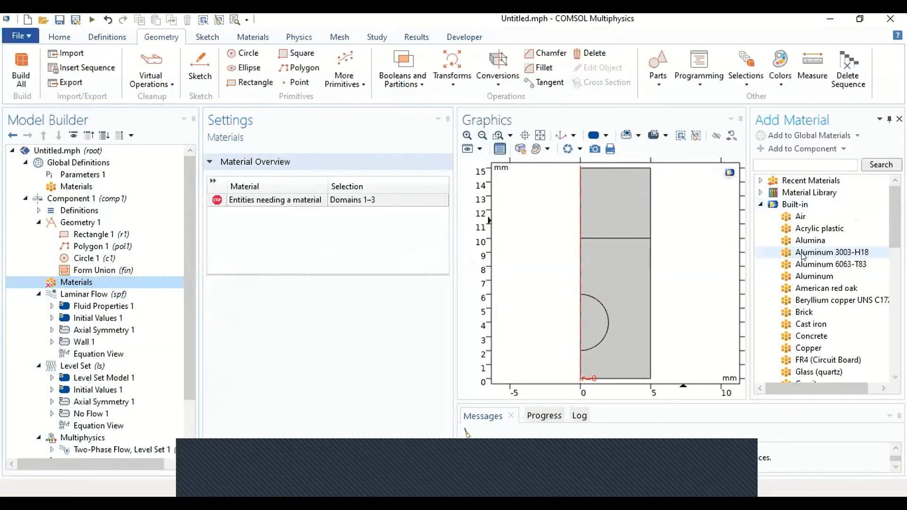
pyautogui.scroll(-5, 802, 255)
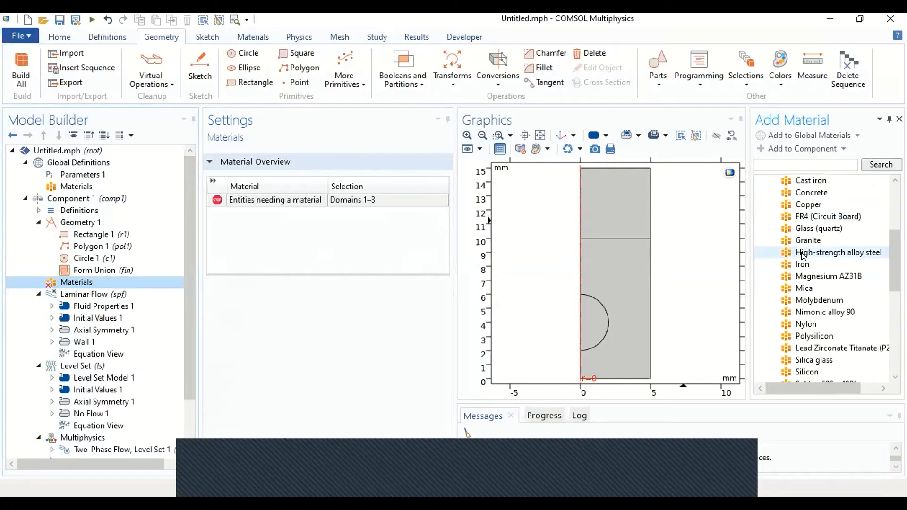
pyautogui.scroll(-2, 802, 255)
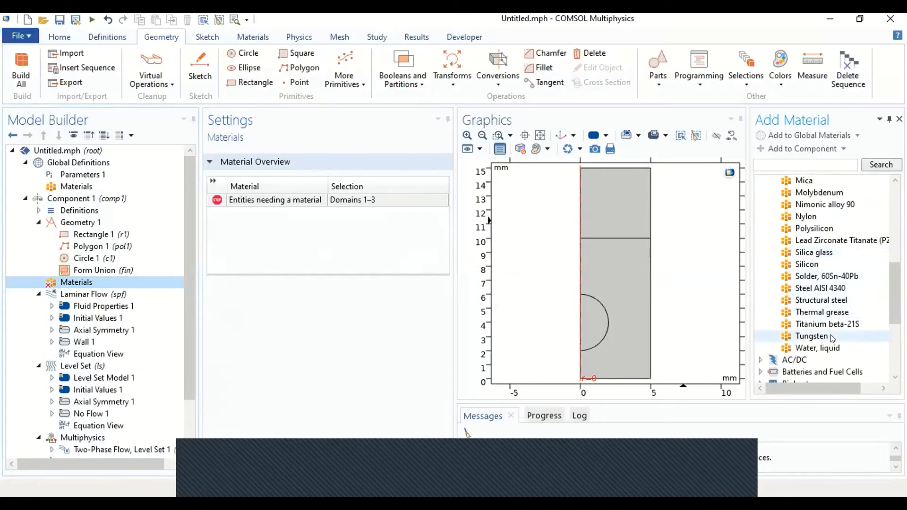
pyautogui.scroll(7, 821, 307)
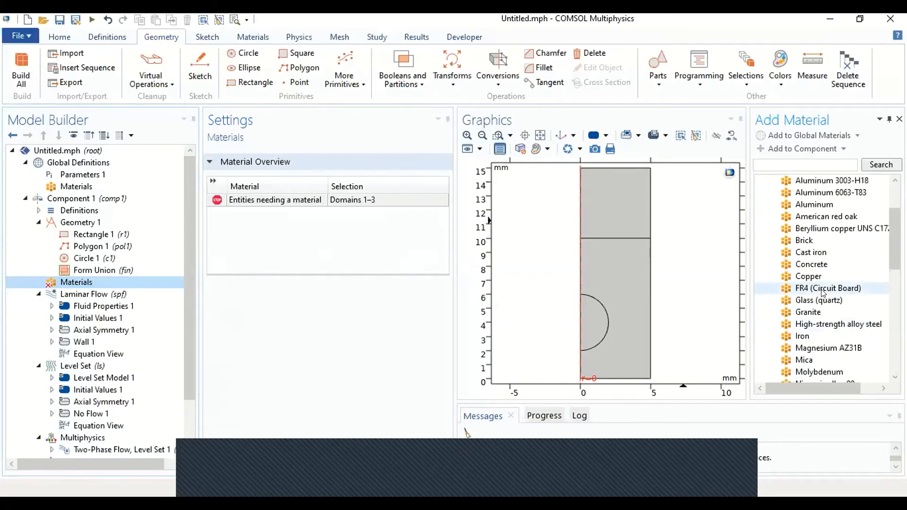
# Step: Search the material library for "transformer" and add Transformer oil to the component
pyautogui.click(769, 164)
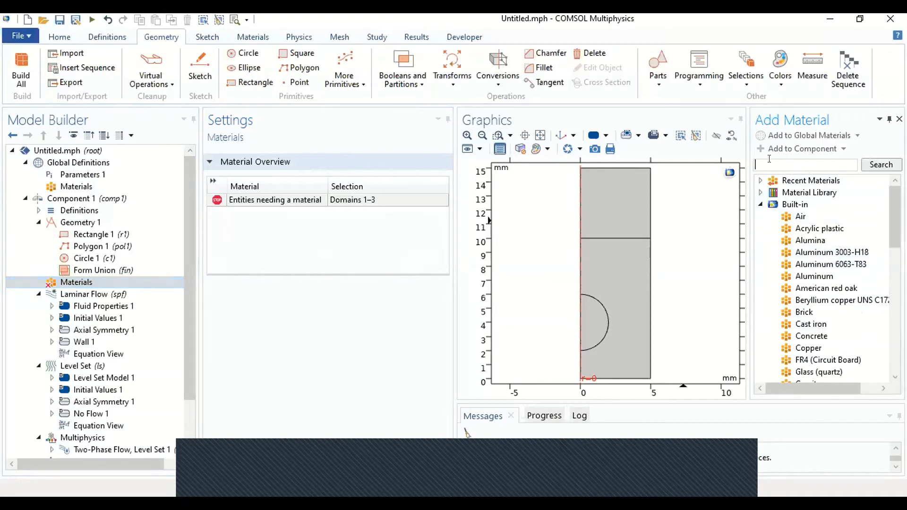
pyautogui.write('transformer')
pyautogui.press('Return')
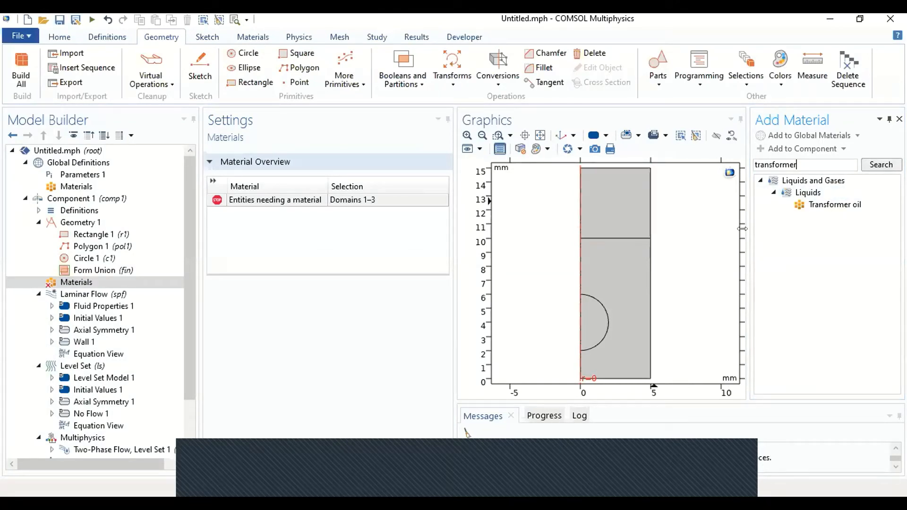
pyautogui.click(833, 206)
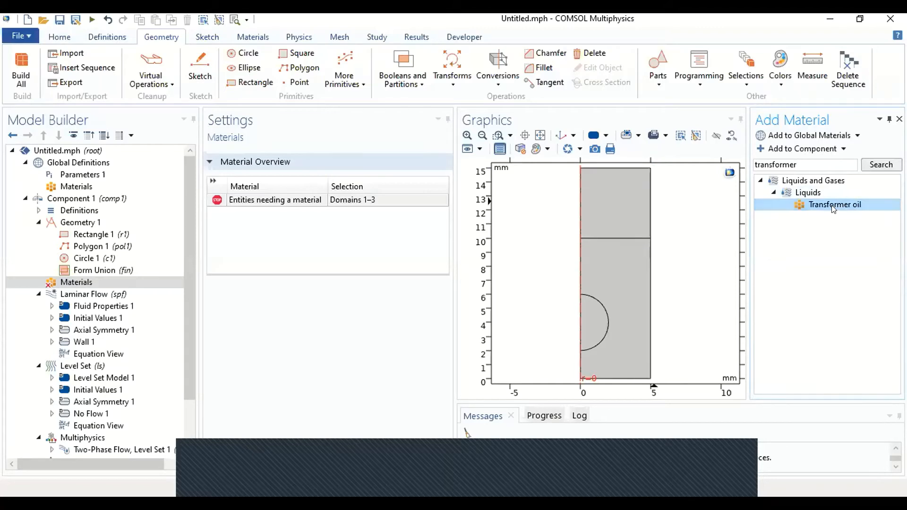
pyautogui.doubleClick(834, 206)
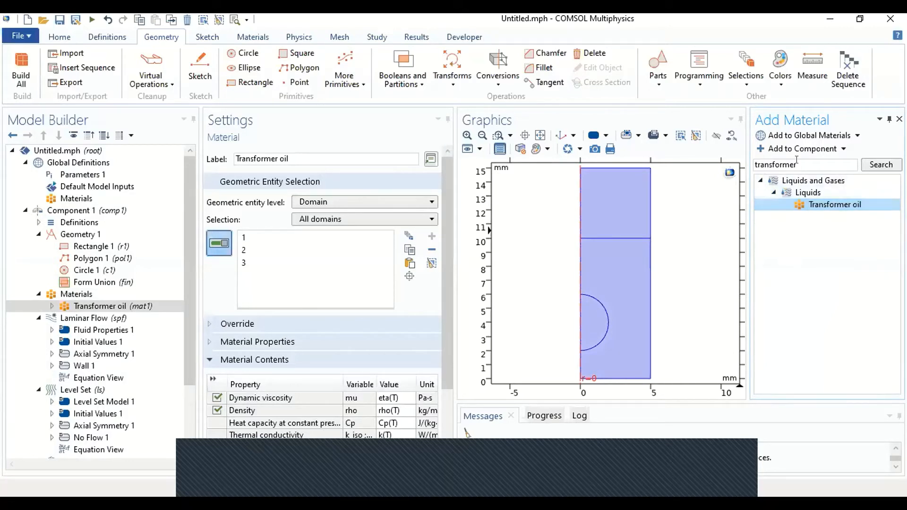
# Step: Clear the material search, add the built-in Water, liquid to the component and close the material library
pyautogui.doubleClick(845, 163)
pyautogui.press('BackSpace')
pyautogui.click(882, 165)
pyautogui.click(761, 204)
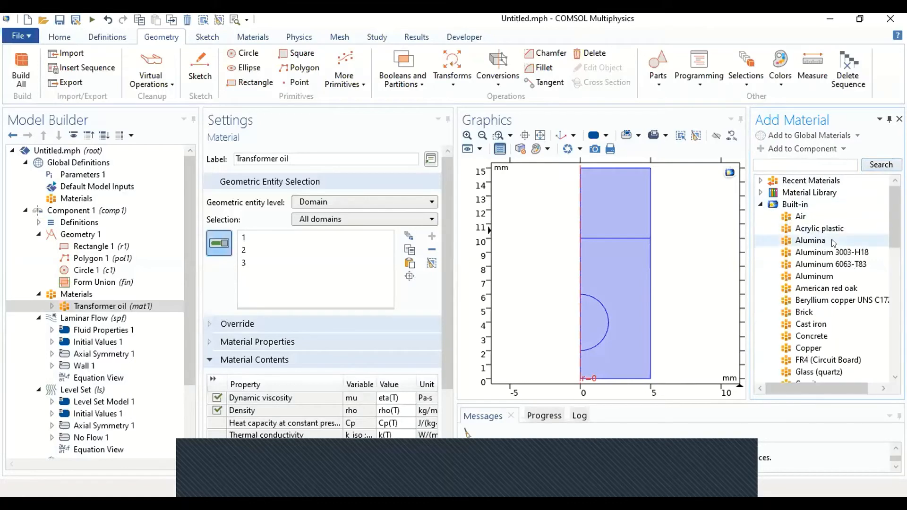
pyautogui.scroll(-8, 814, 317)
pyautogui.click(815, 277)
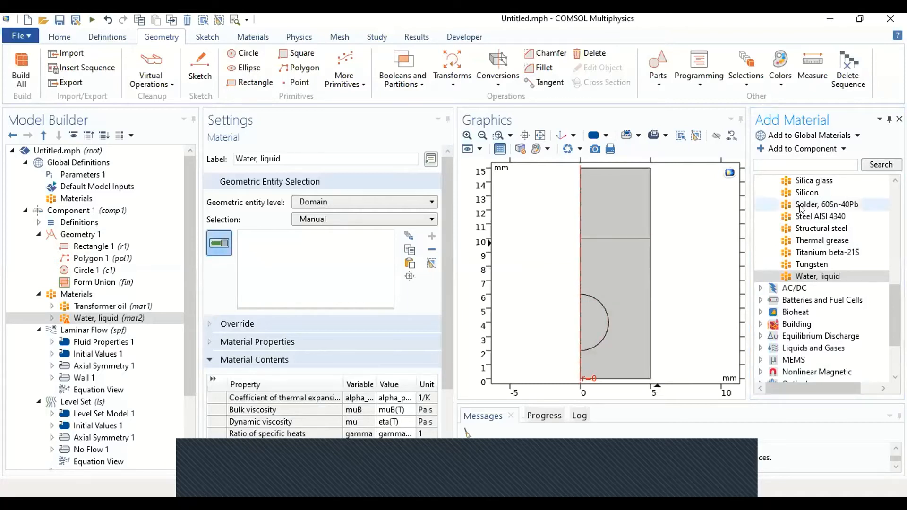
pyautogui.click(899, 119)
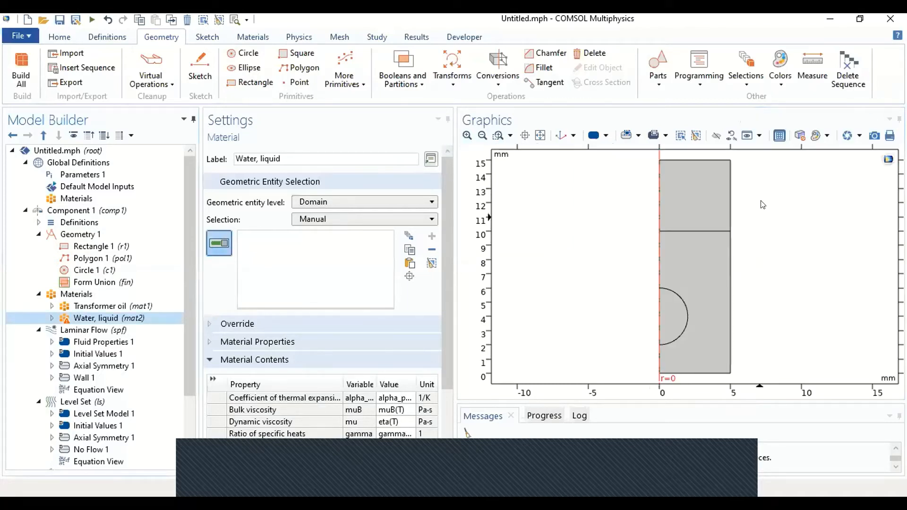
pyautogui.click(66, 318)
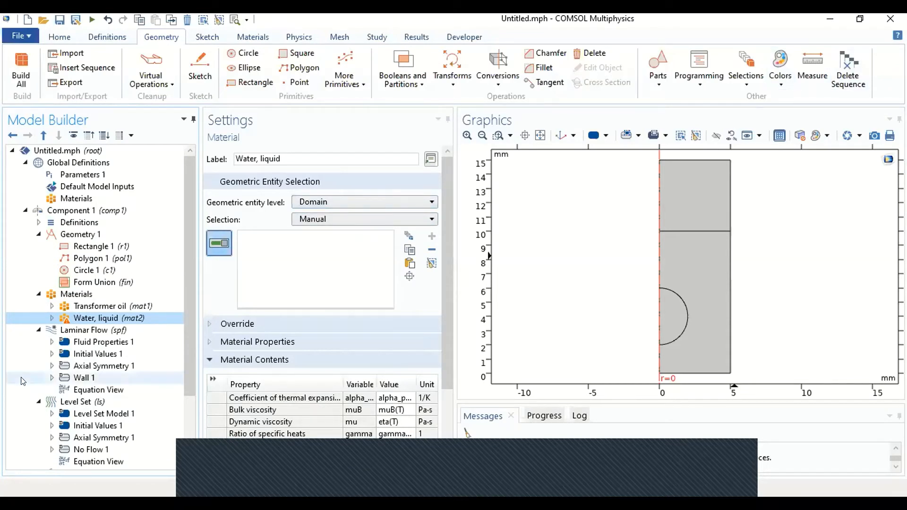
# Step: Add an Initial Interface condition to the Level Set physics on the horizontal line at z = 10 mm and both half-circle arcs
pyautogui.click(138, 401)
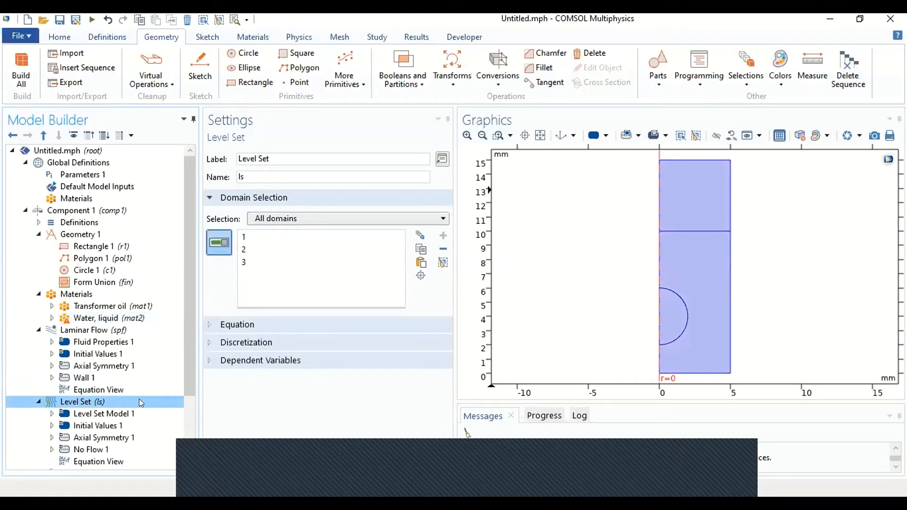
pyautogui.click(126, 426)
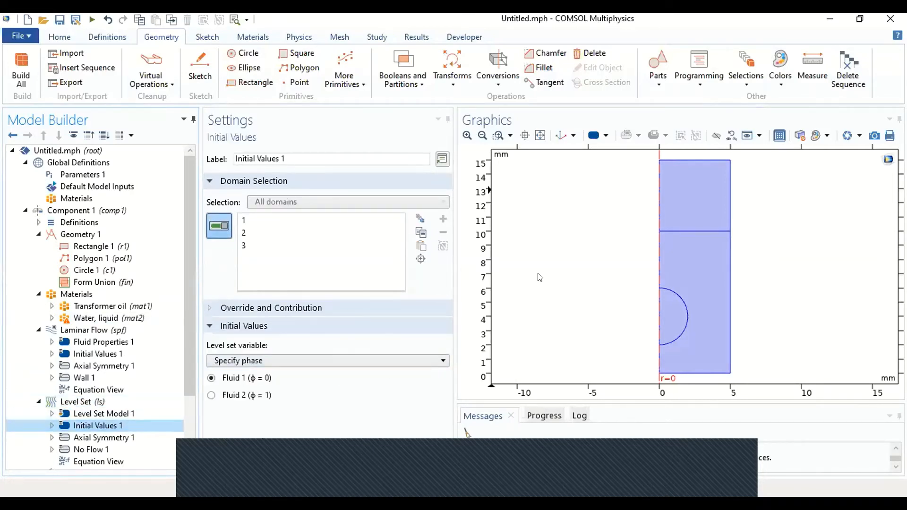
pyautogui.moveTo(184, 357); pyautogui.dragTo(185, 401)
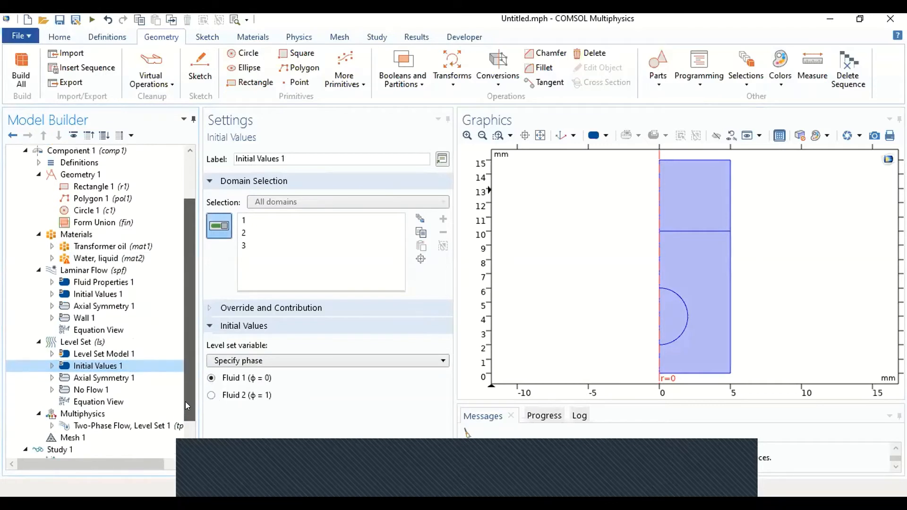
pyautogui.click(130, 353)
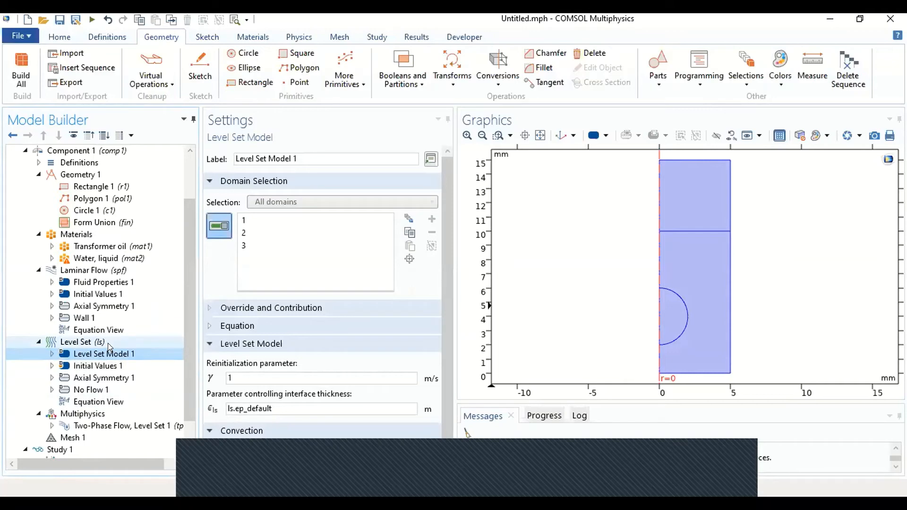
pyautogui.click(108, 343)
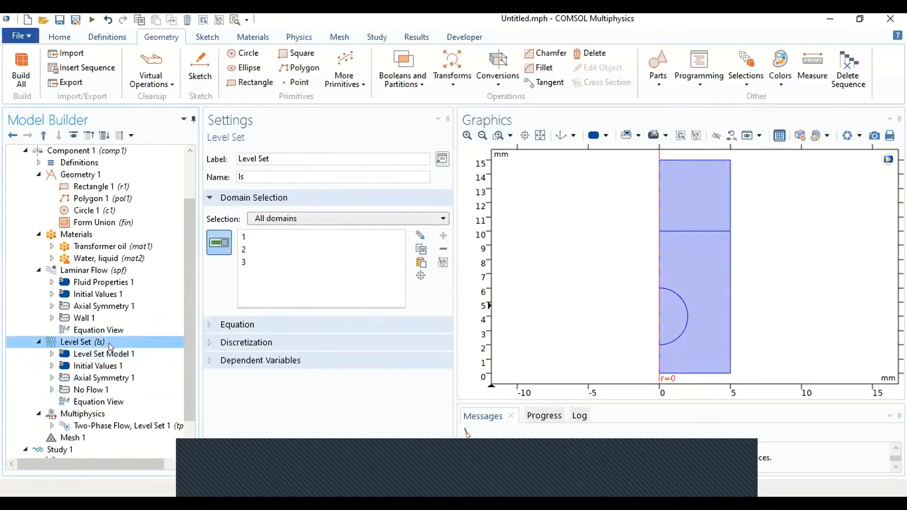
pyautogui.rightClick(109, 343)
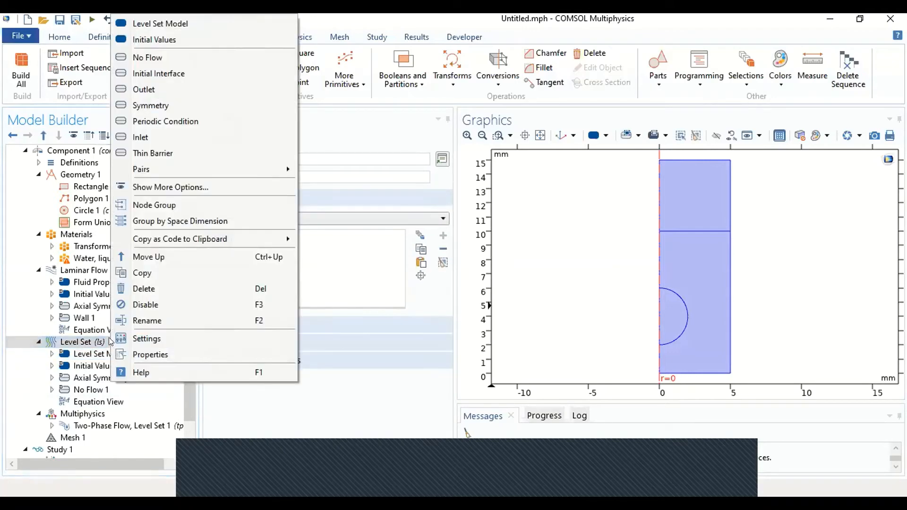
pyautogui.click(156, 73)
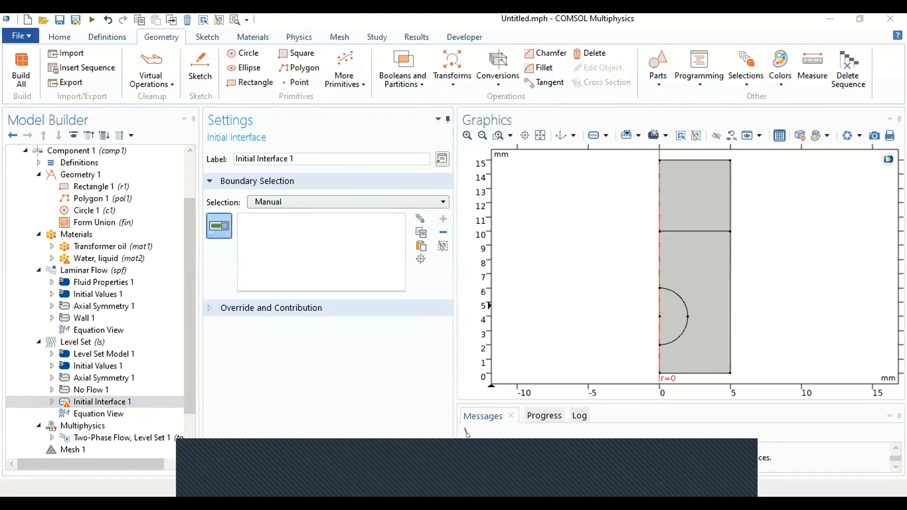
pyautogui.click(676, 231)
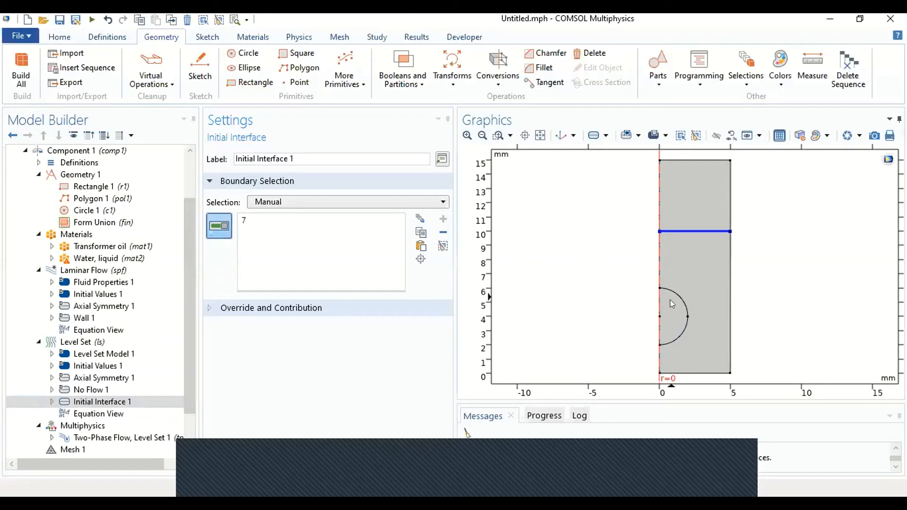
pyautogui.click(681, 299)
pyautogui.click(682, 339)
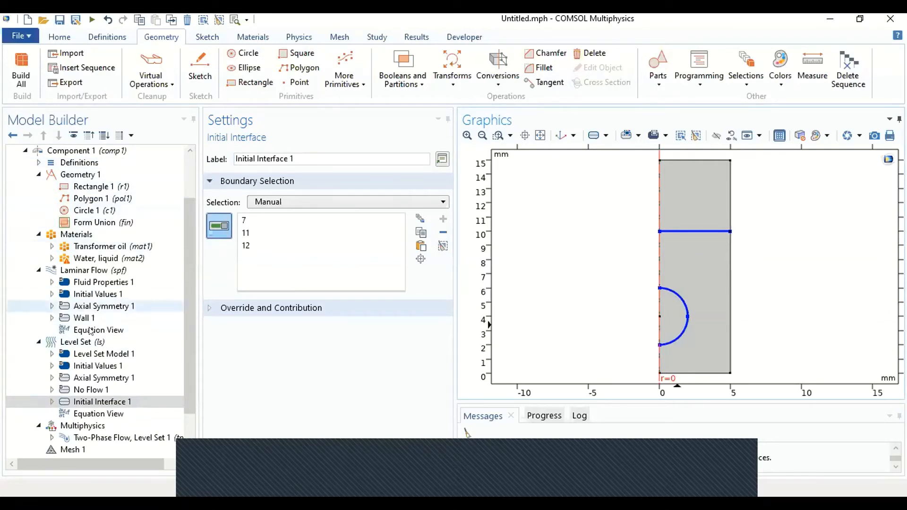
# Step: Add a second Level Set Initial Values node with Fluid 2 (φ = 1) for the lower domain around the half circle
pyautogui.click(92, 342)
pyautogui.rightClick(91, 342)
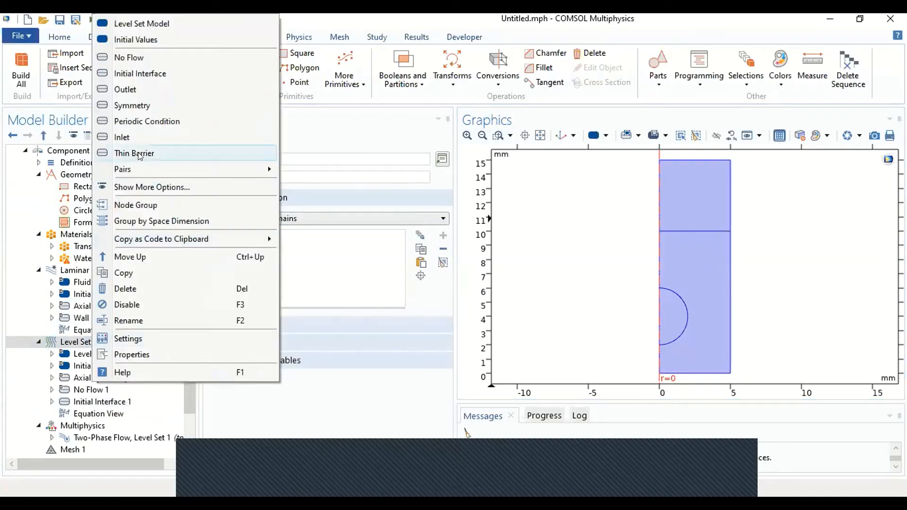
pyautogui.click(132, 39)
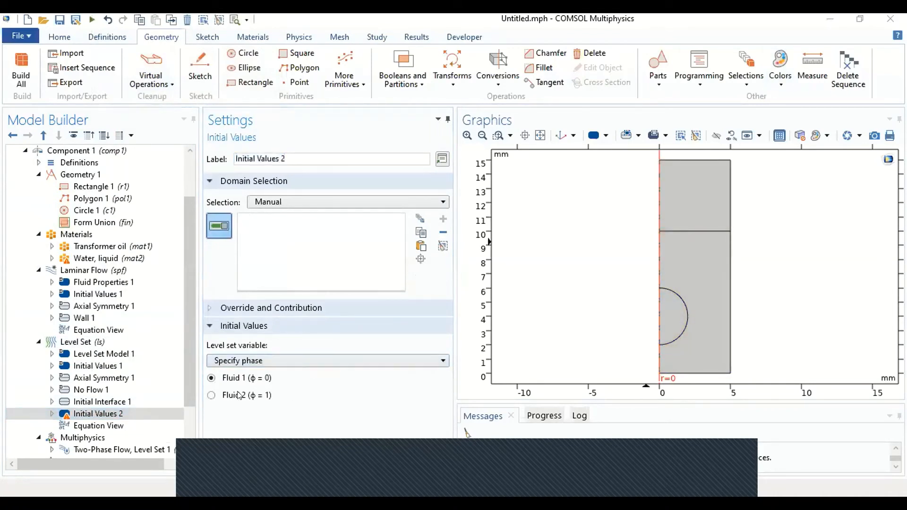
pyautogui.click(87, 367)
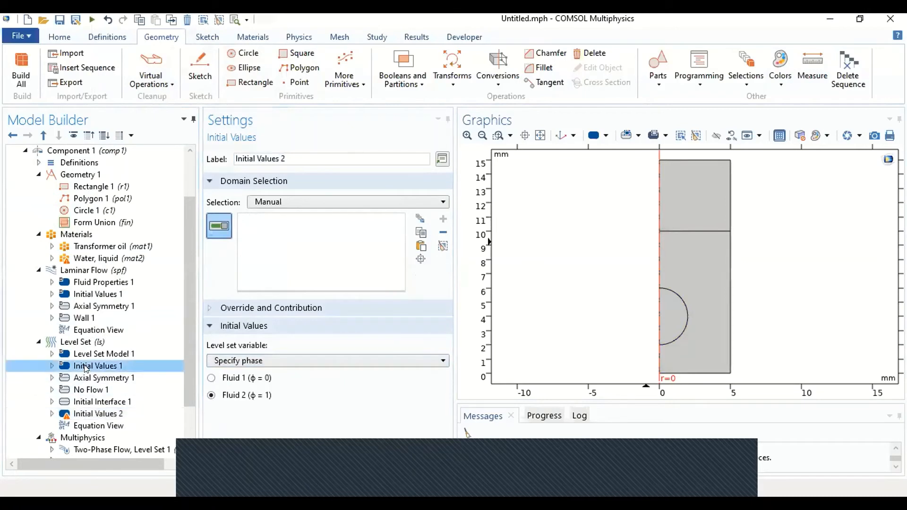
pyautogui.click(106, 413)
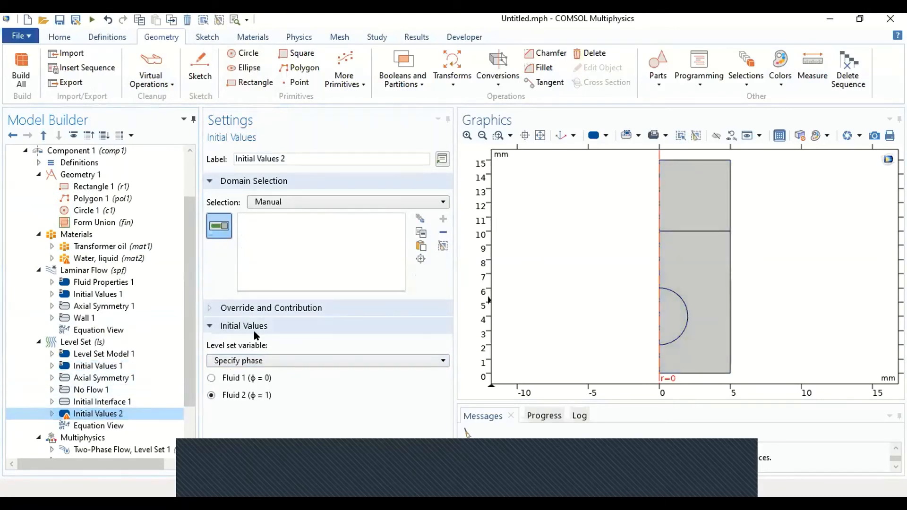
pyautogui.click(700, 274)
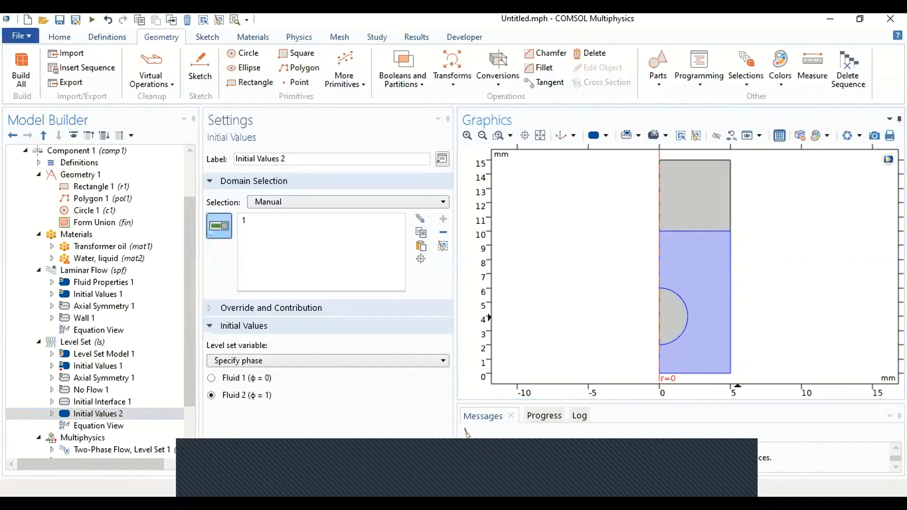
pyautogui.click(120, 367)
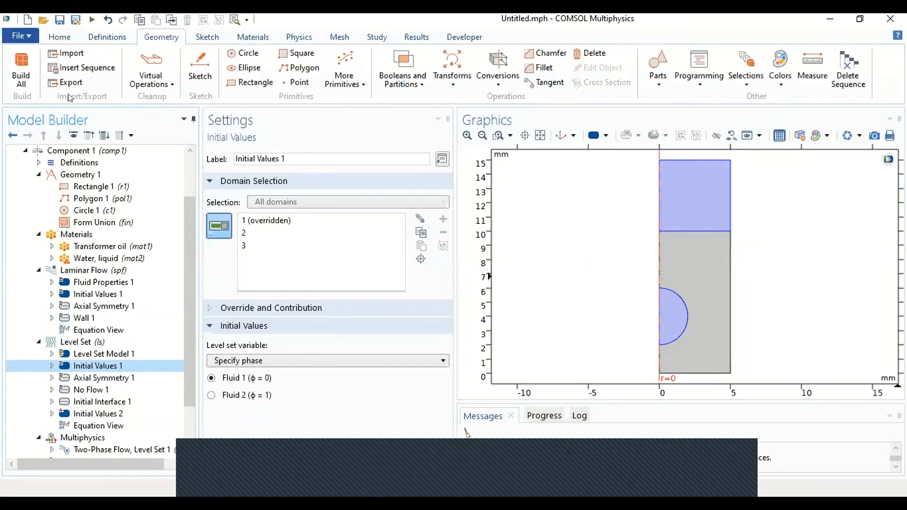
# Step: In the Two-Phase Flow, Level Set coupling, assign Transformer oil (mat1) as Fluid 1 and Water, liquid (mat2) as Fluid 2
pyautogui.click(109, 339)
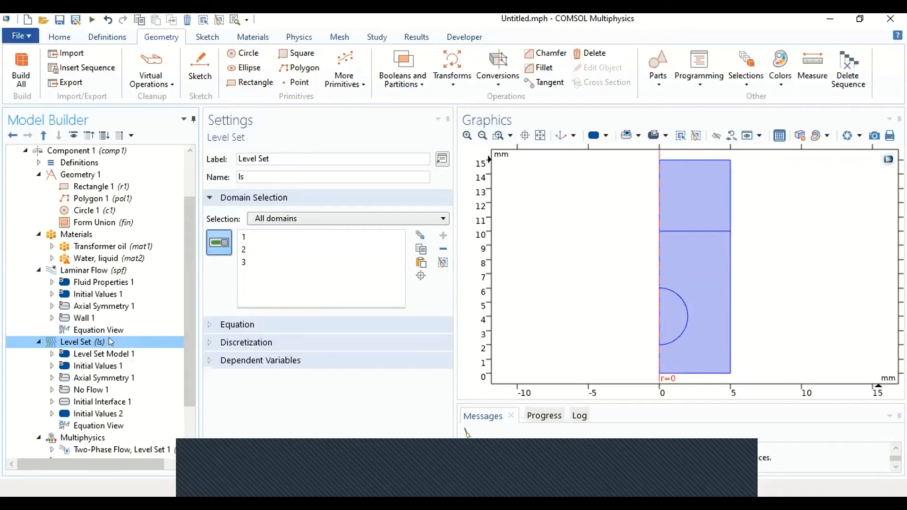
pyautogui.scroll(-2, 110, 341)
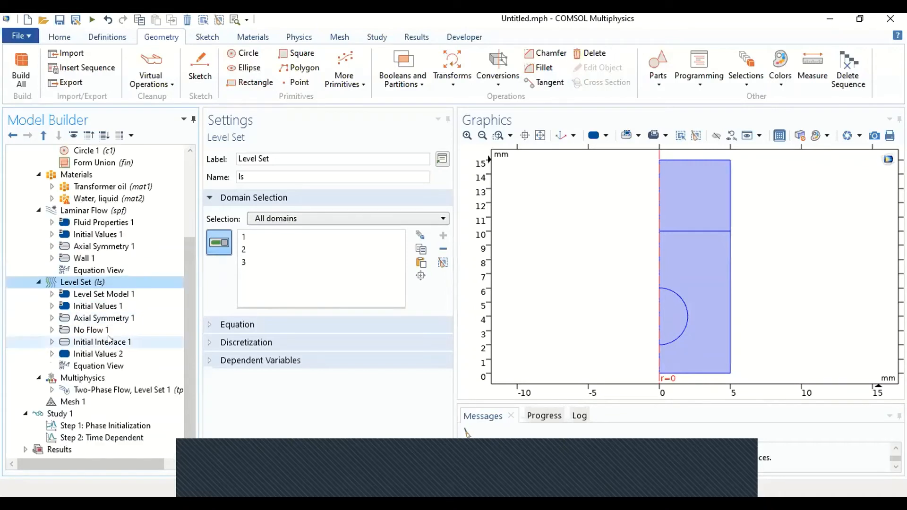
pyautogui.click(100, 390)
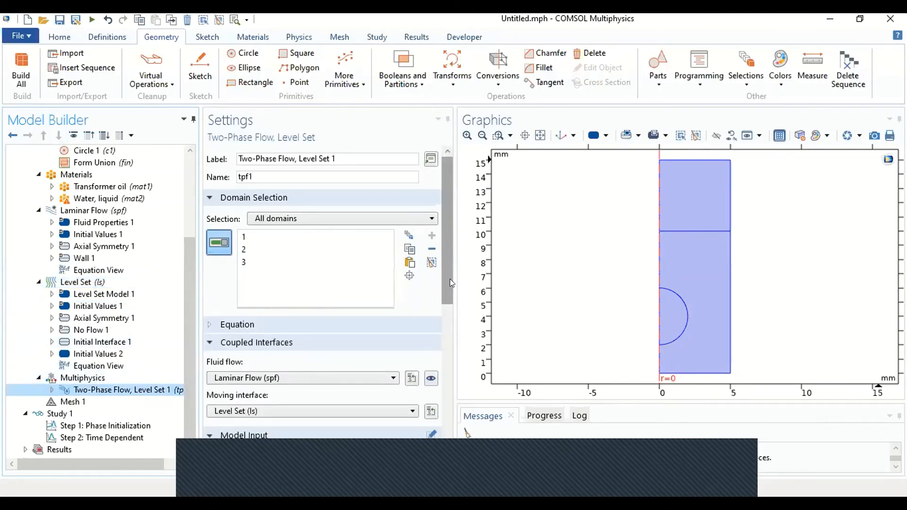
pyautogui.moveTo(450, 279); pyautogui.dragTo(446, 378)
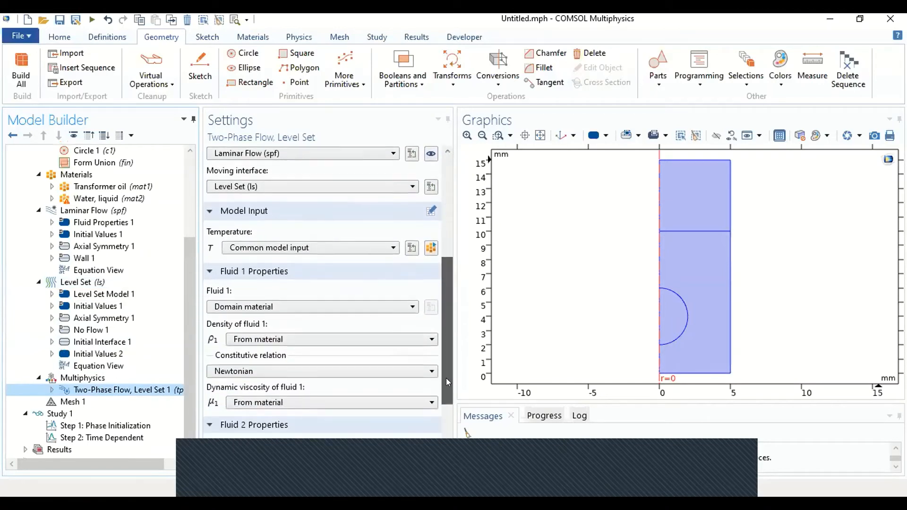
pyautogui.click(332, 304)
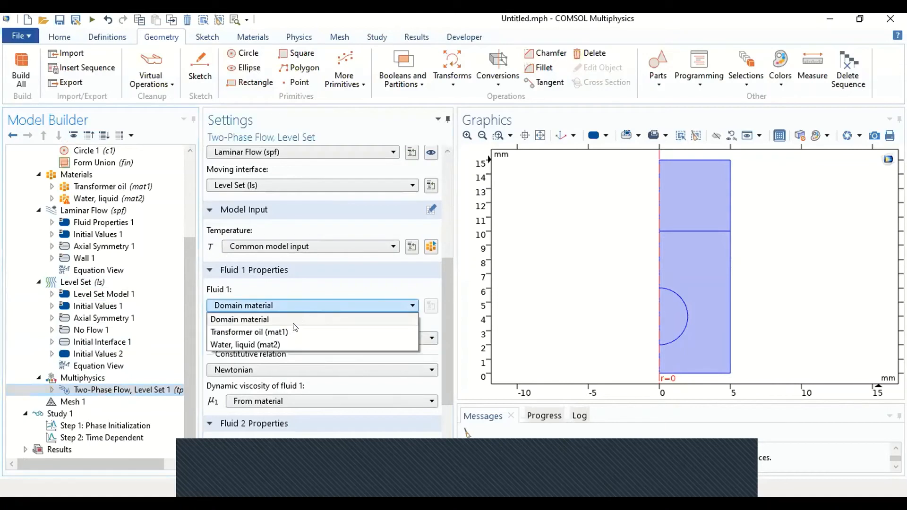
pyautogui.click(292, 330)
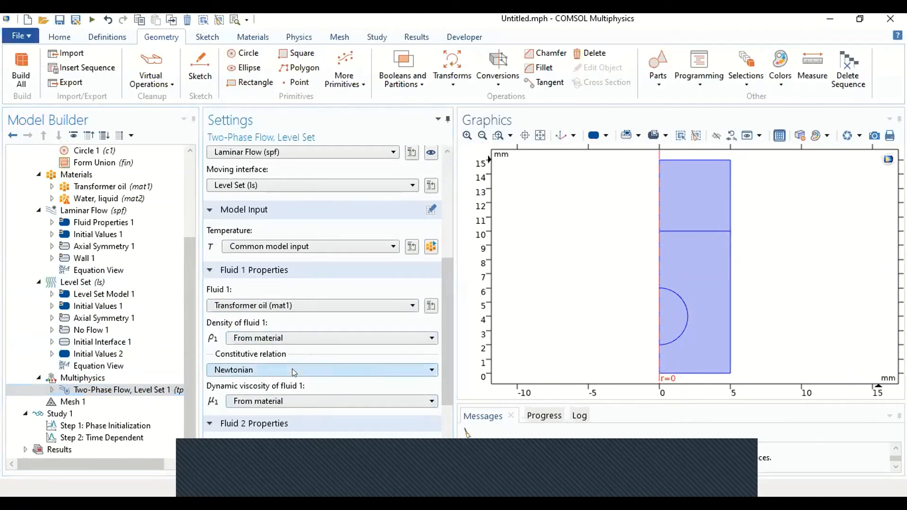
pyautogui.moveTo(450, 290); pyautogui.dragTo(441, 345)
pyautogui.click(374, 335)
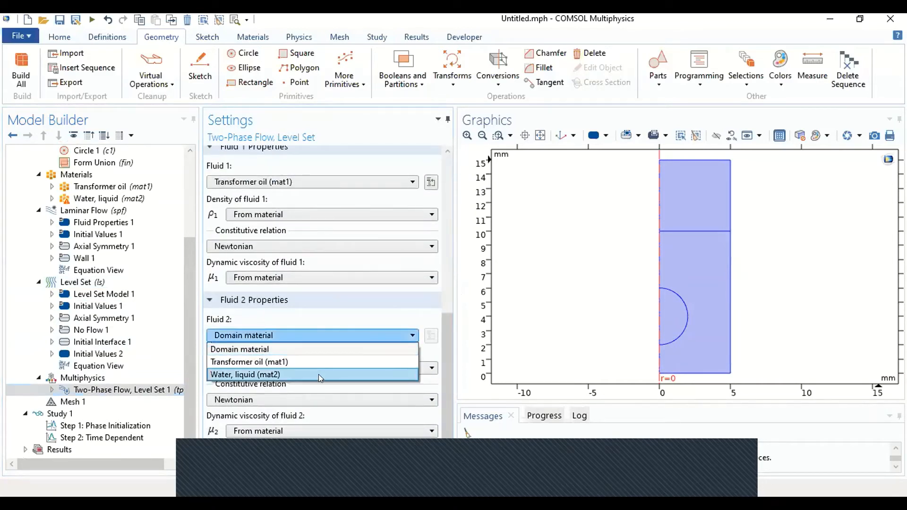
pyautogui.click(320, 376)
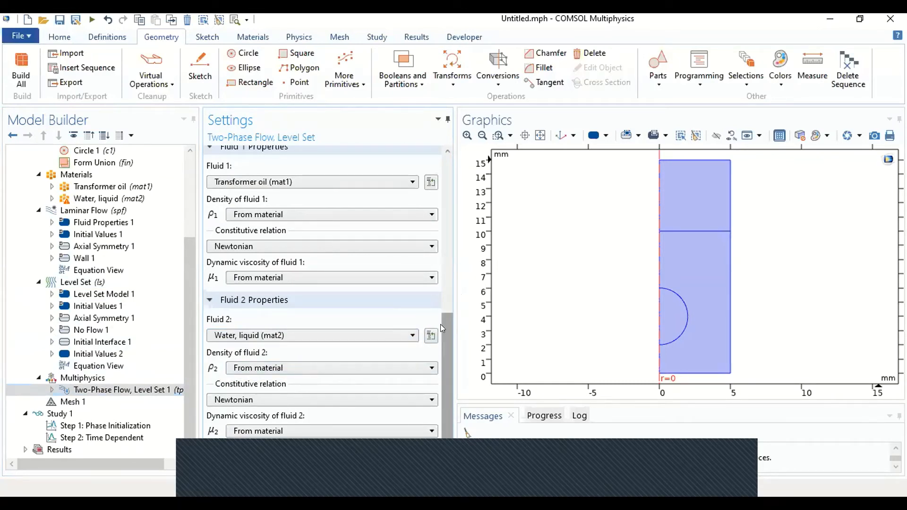
# Step: Set the two-phase coupling's surface tension coefficient to the library entry Olive oil/Water, 20°C
pyautogui.moveTo(440, 324); pyautogui.dragTo(438, 339)
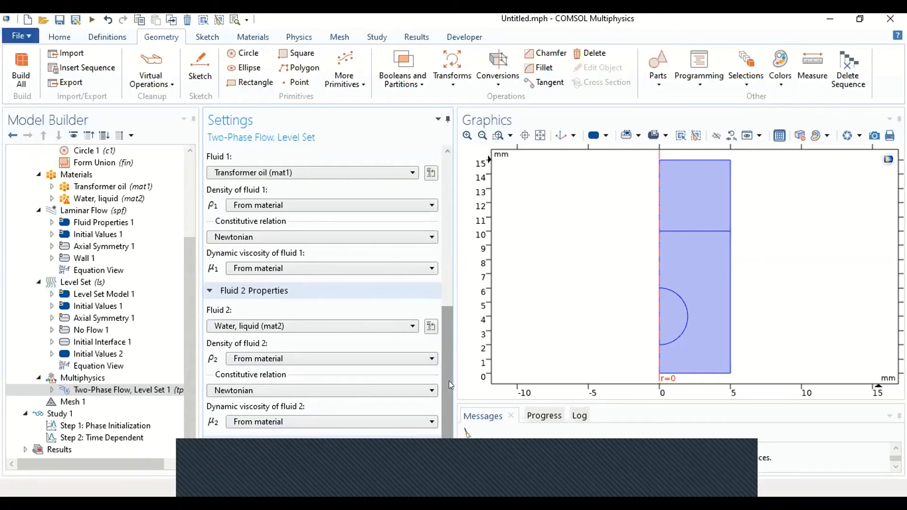
pyautogui.scroll(-3, 447, 402)
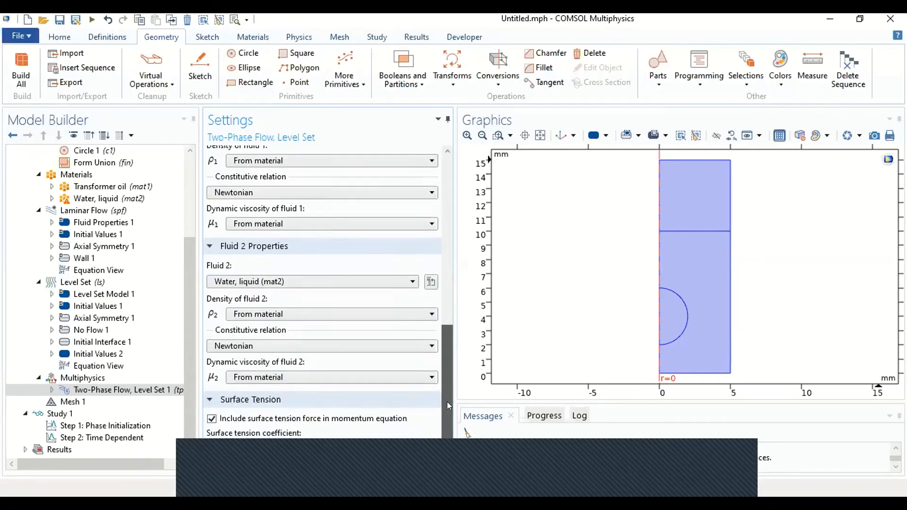
pyautogui.click(299, 456)
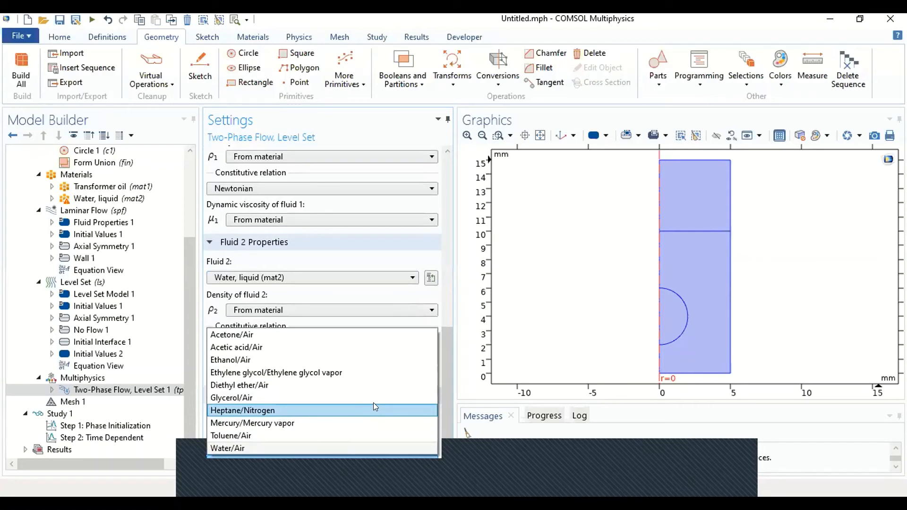
pyautogui.click(446, 399)
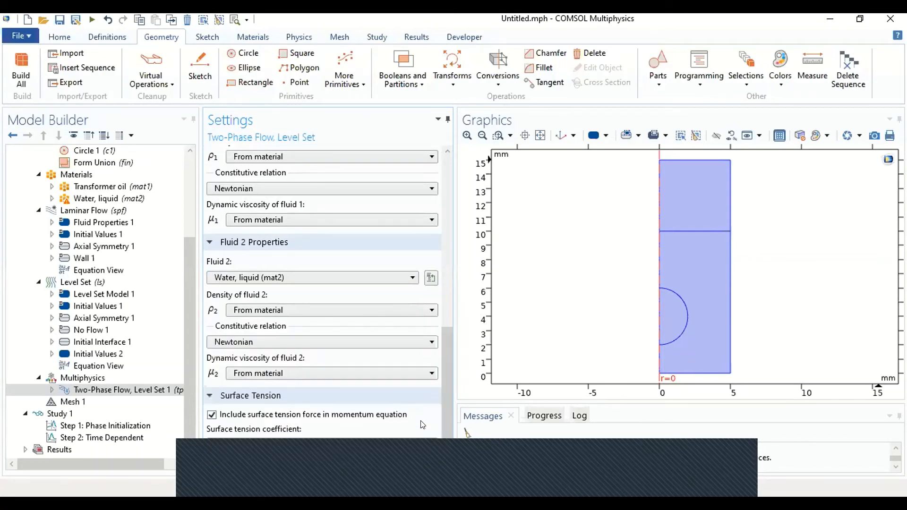
pyautogui.click(365, 442)
pyautogui.click(347, 470)
pyautogui.click(344, 462)
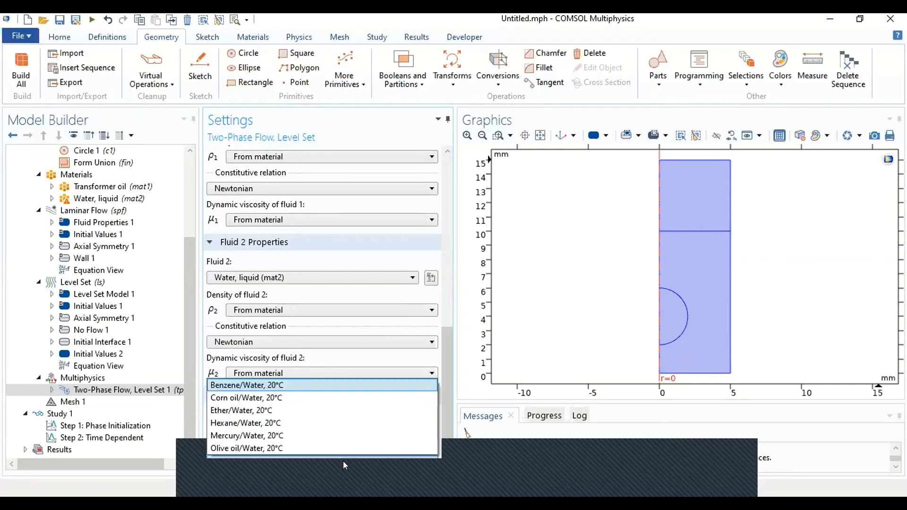
pyautogui.click(277, 447)
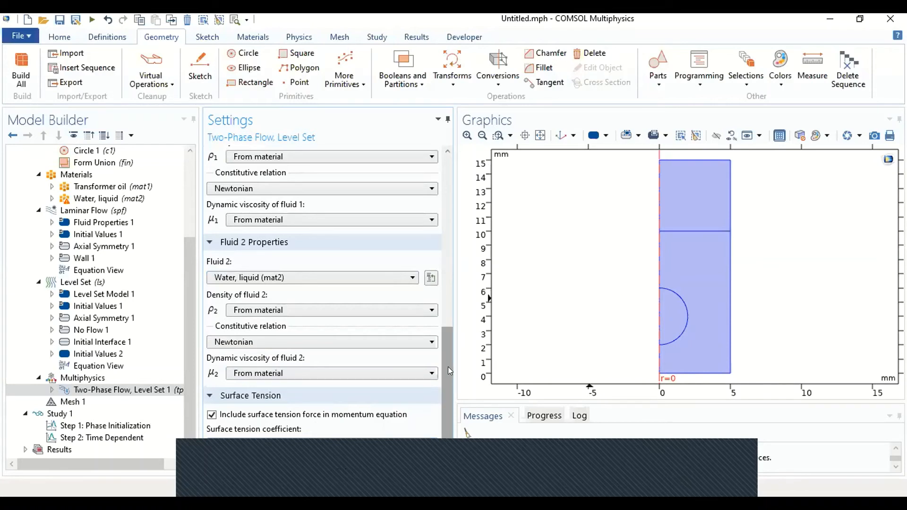
# Step: Set the reinitialization parameter of Level Set Model 1 to 0.2 m/s
pyautogui.click(89, 283)
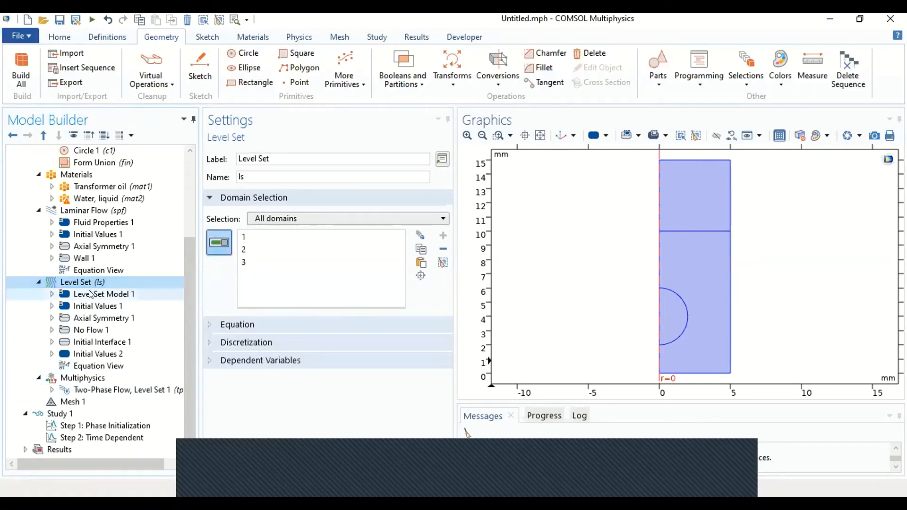
pyautogui.click(90, 296)
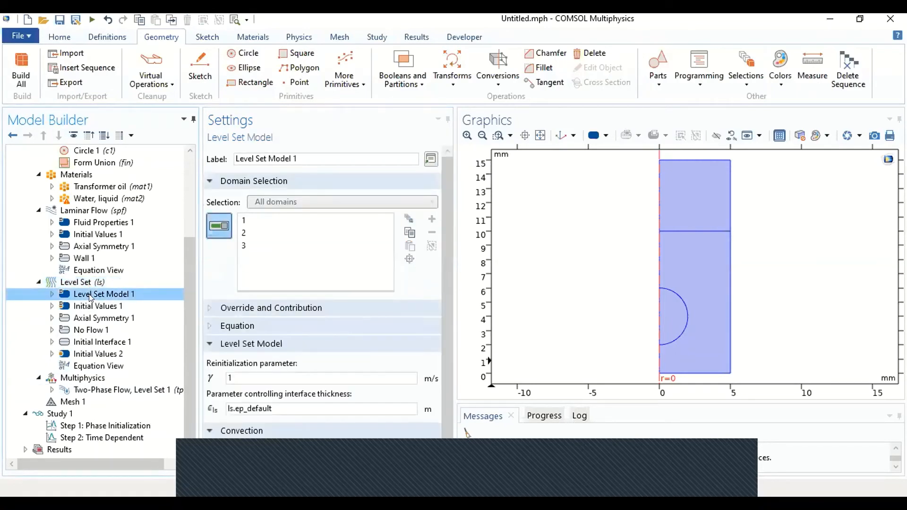
pyautogui.click(265, 375)
pyautogui.doubleClick(265, 375)
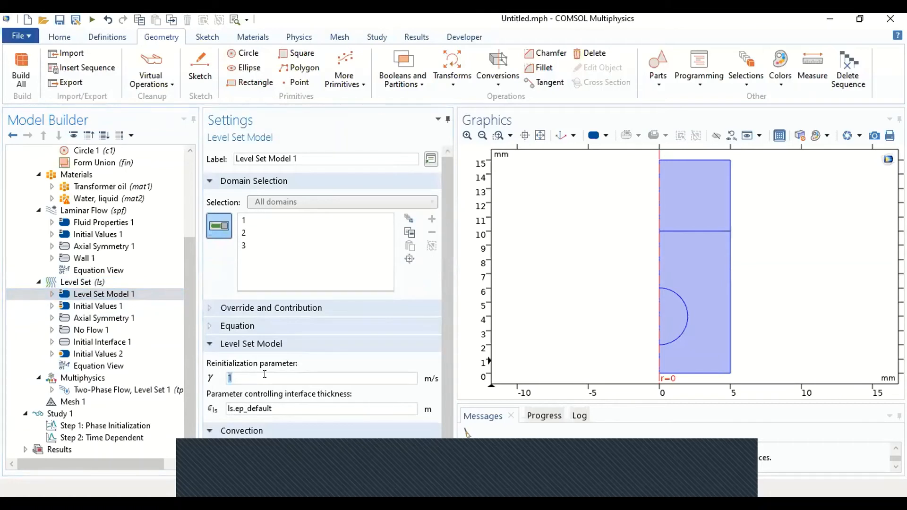
pyautogui.write('0.2')
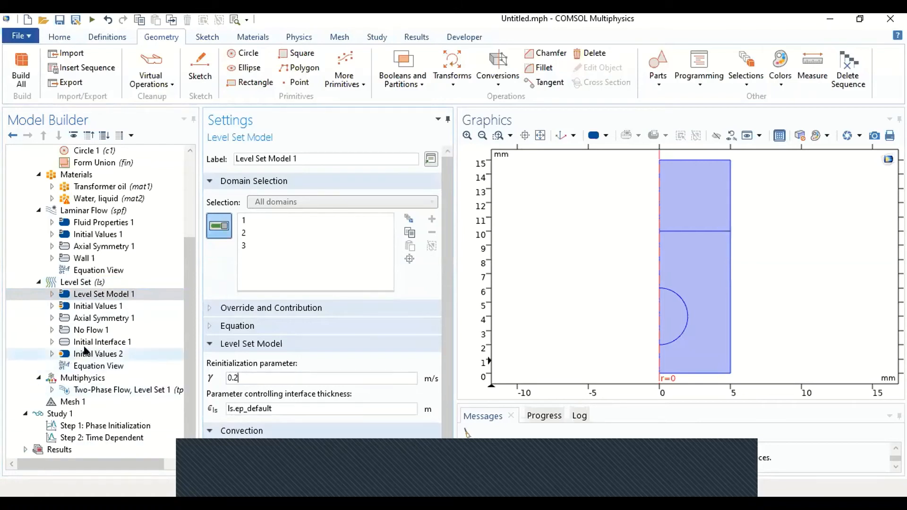
# Step: Change the phase of the Level Set node Initial Values 1 to Fluid 2 (φ = 1)
pyautogui.moveTo(447, 300); pyautogui.dragTo(447, 318)
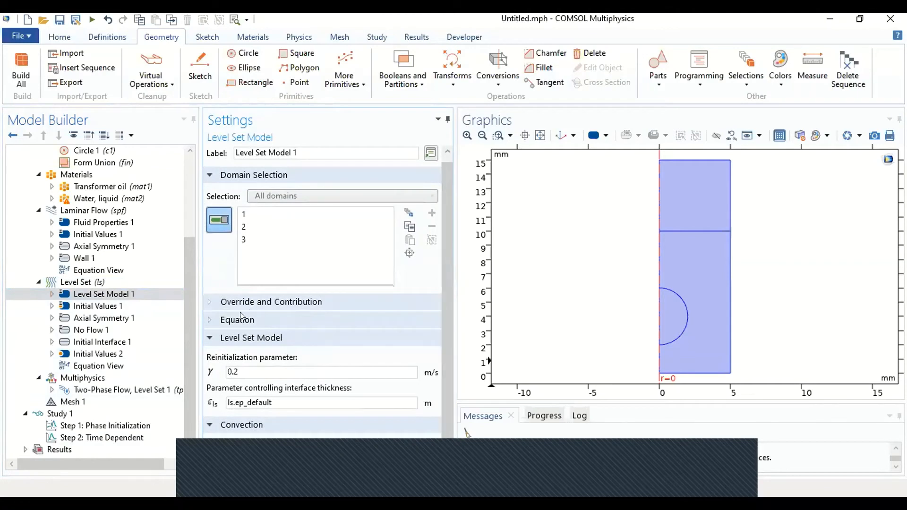
pyautogui.click(120, 309)
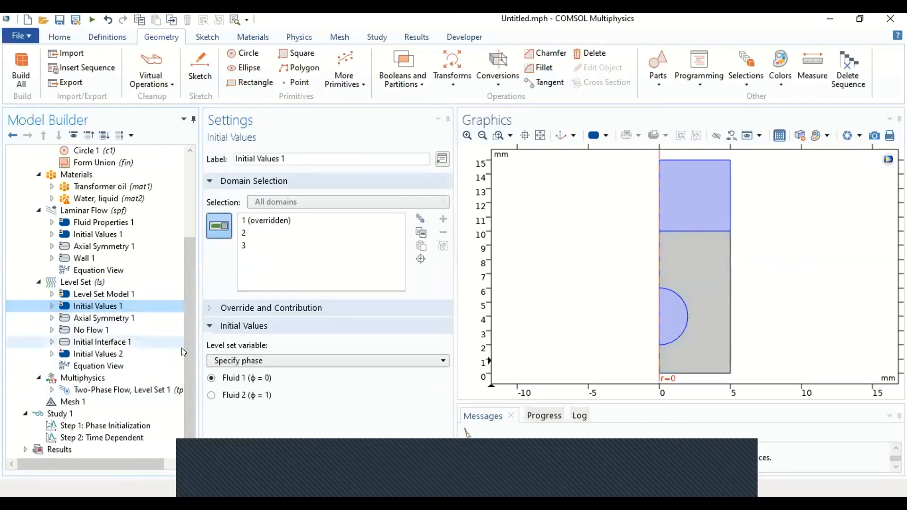
pyautogui.click(236, 399)
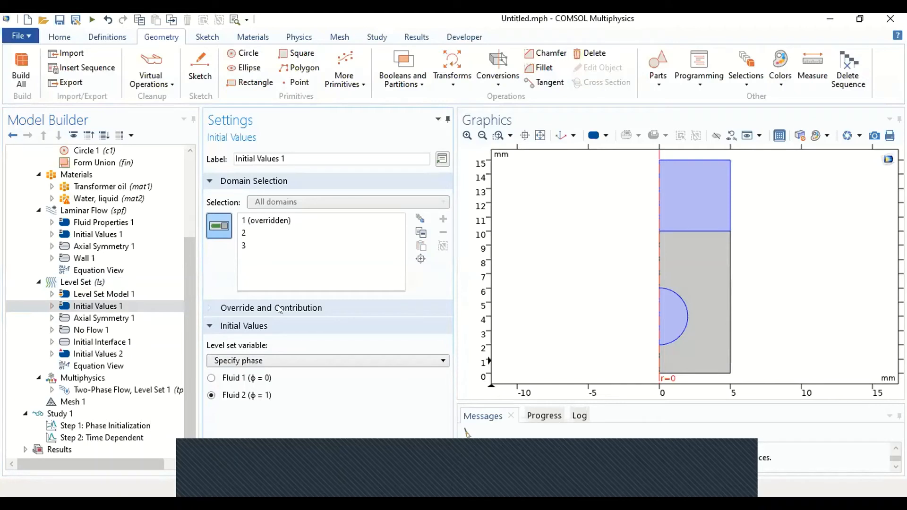
# Step: Include gravity in the physical model of the Laminar Flow interface
pyautogui.click(161, 211)
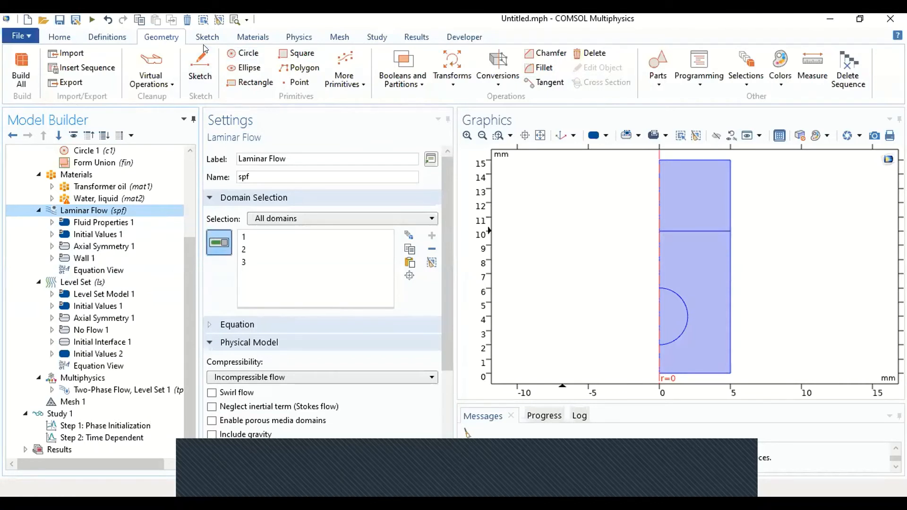
pyautogui.click(303, 37)
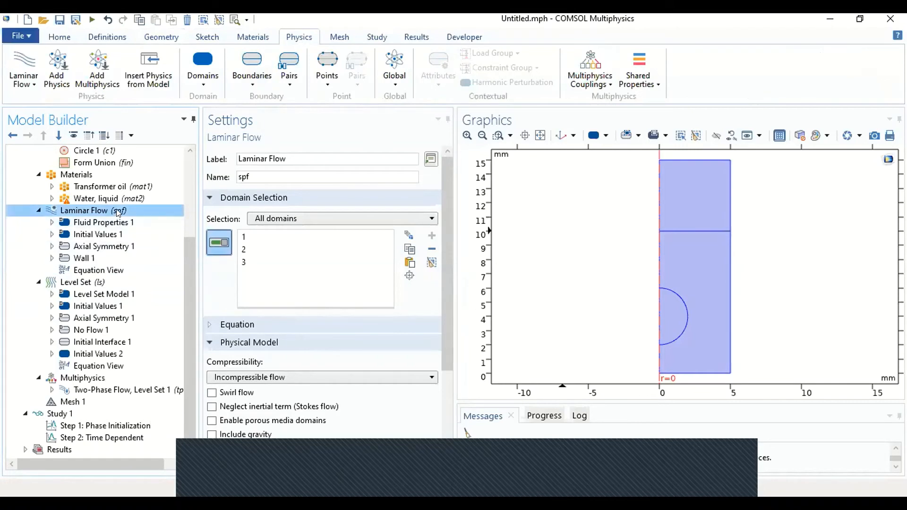
pyautogui.scroll(-1, 243, 361)
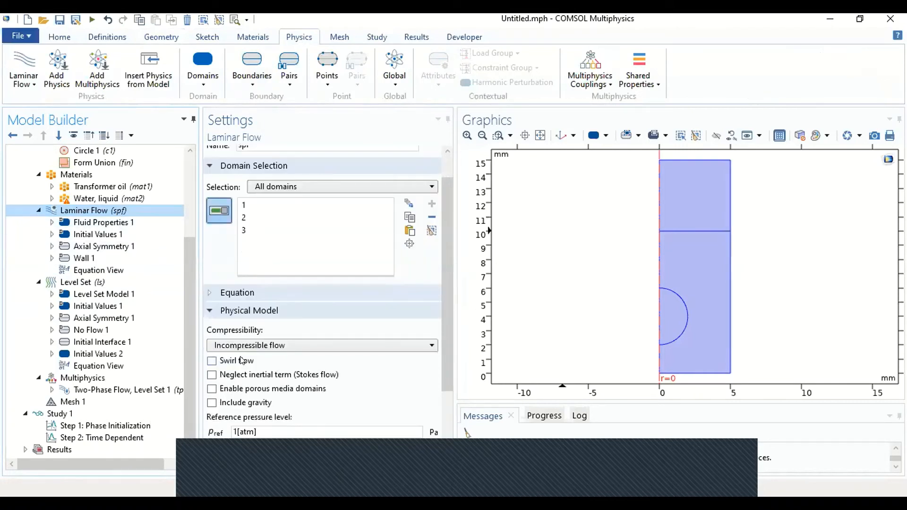
pyautogui.click(229, 402)
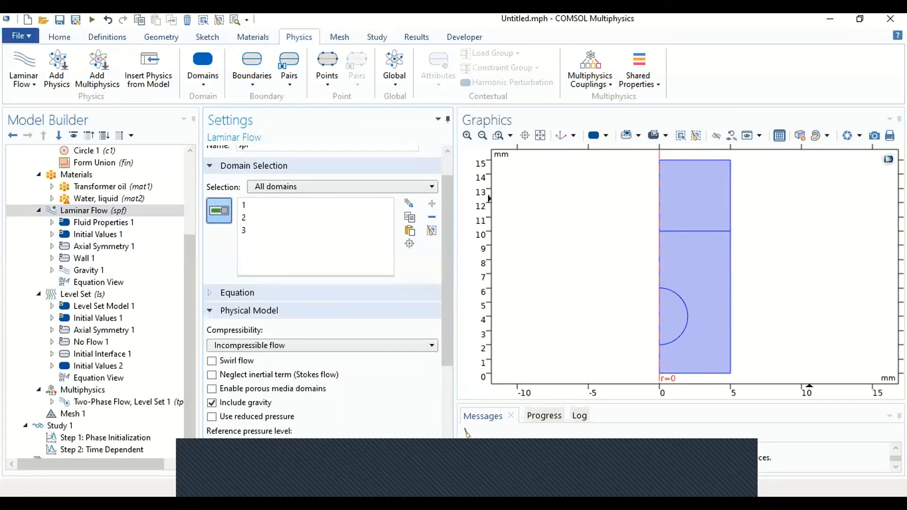
# Step: Add a Pressure Point Constraint to Laminar Flow at the corner point r = 5 mm, z = 0
pyautogui.click(99, 210)
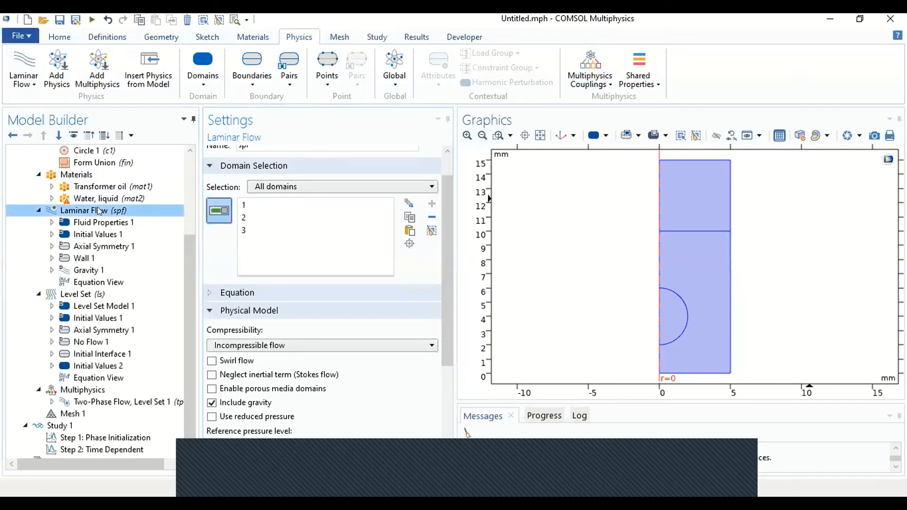
pyautogui.rightClick(99, 210)
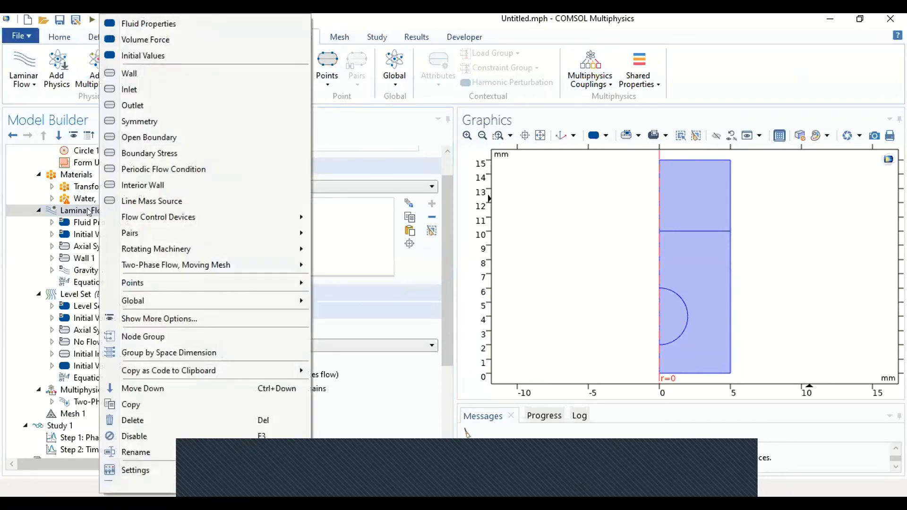
pyautogui.moveTo(273, 284)
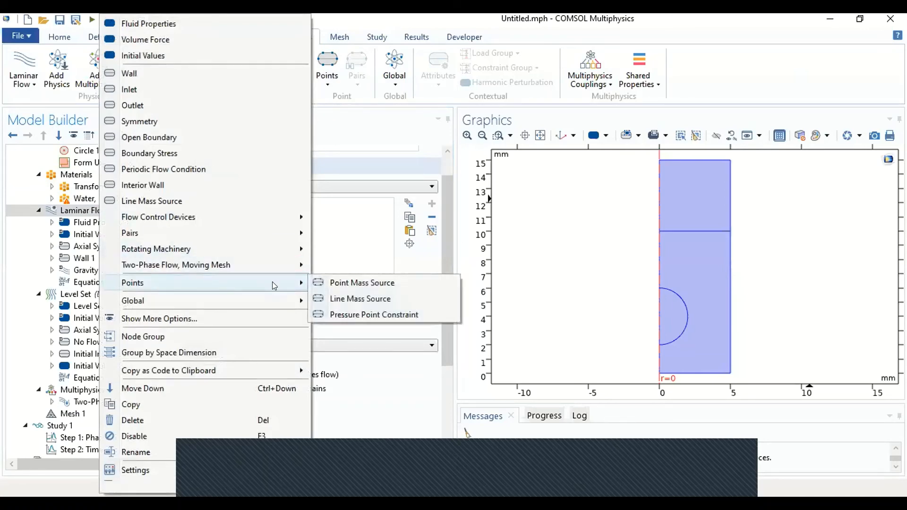
pyautogui.click(366, 315)
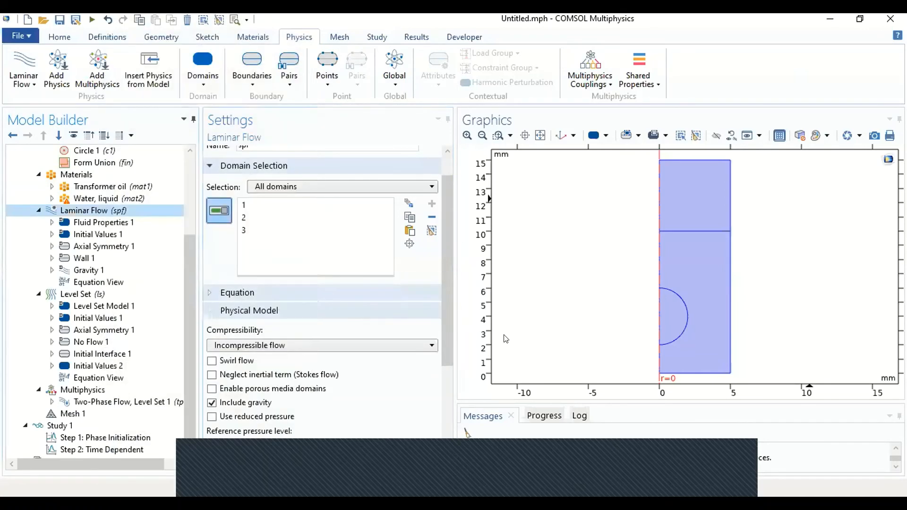
pyautogui.click(730, 373)
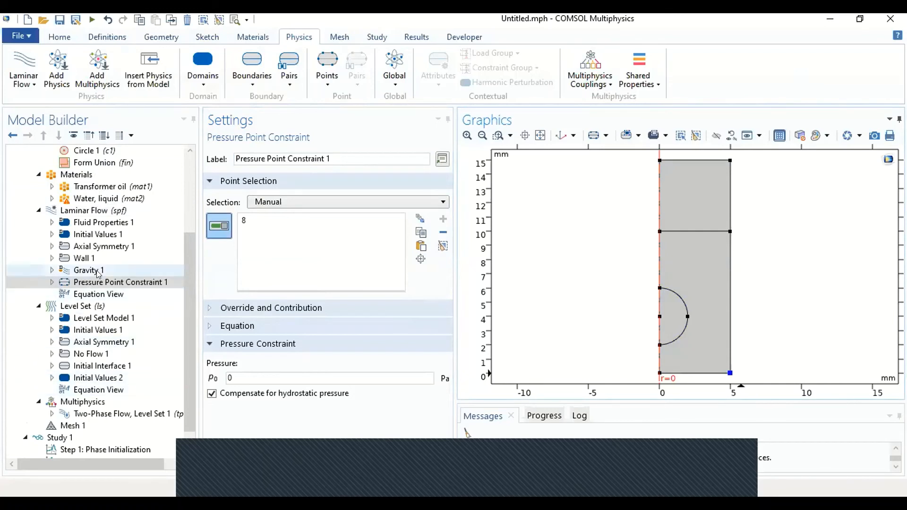
# Step: Add a Wetted Wall multiphysics coupling on both vertical outer wall segments at r = 5 mm
pyautogui.scroll(-1, 79, 372)
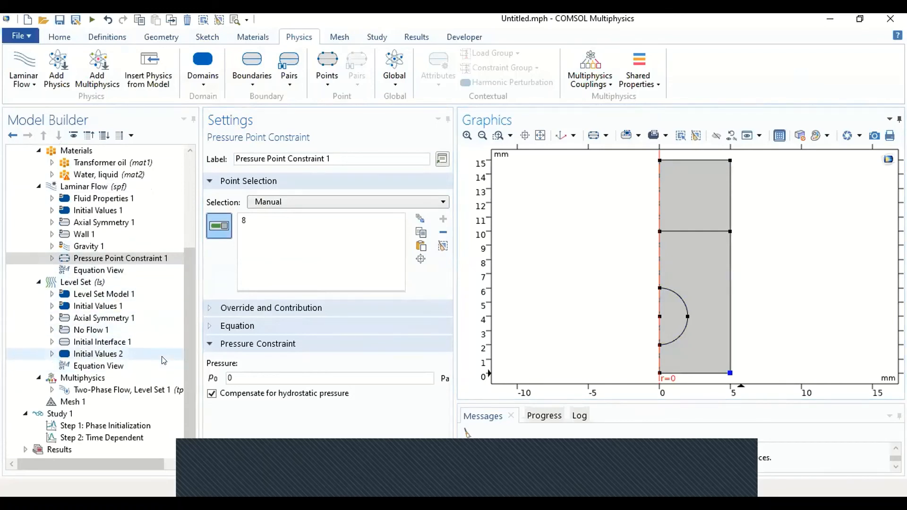
pyautogui.click(51, 390)
pyautogui.click(51, 391)
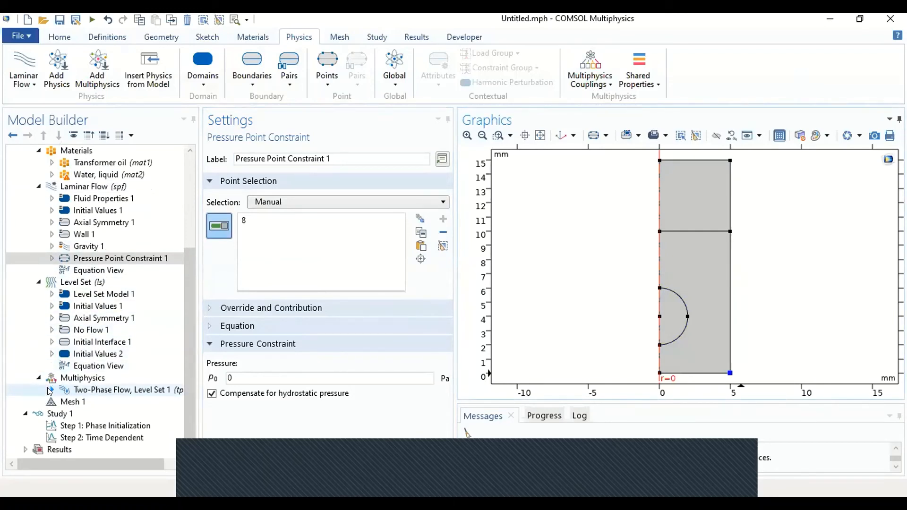
pyautogui.rightClick(71, 379)
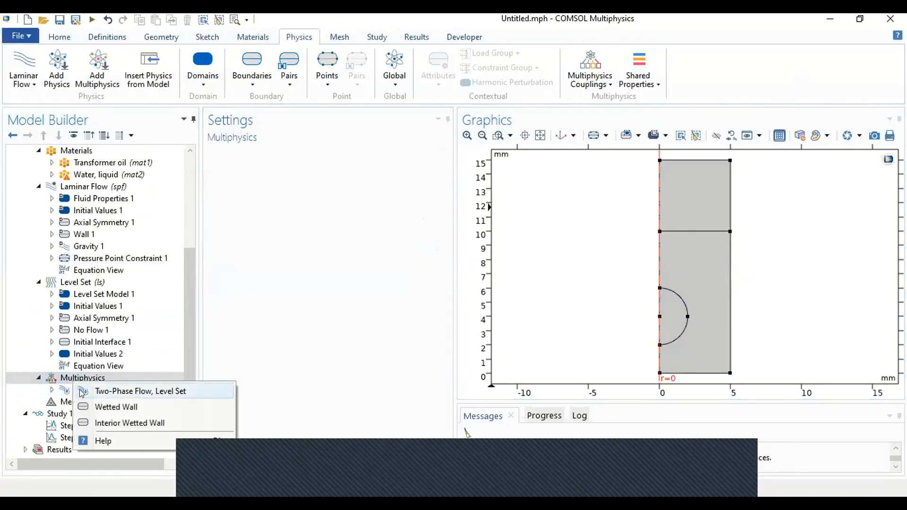
pyautogui.press('Escape')
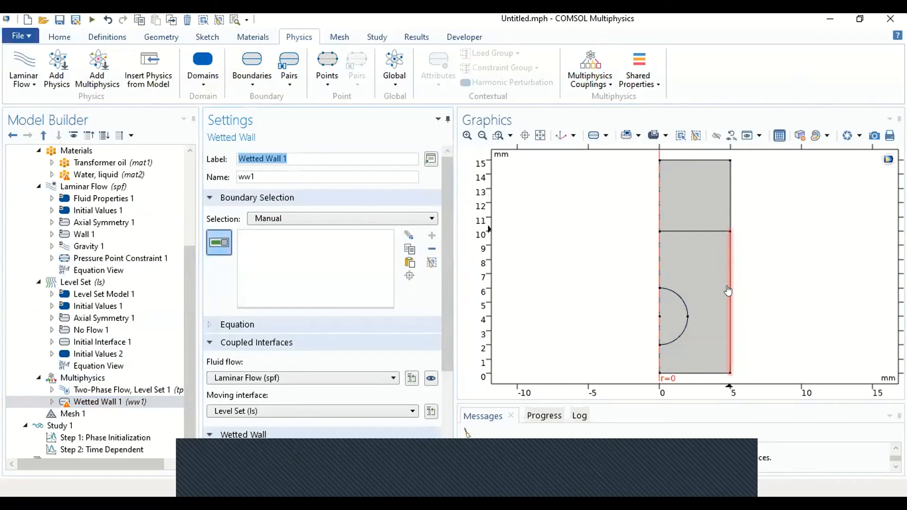
pyautogui.click(728, 192)
pyautogui.click(728, 267)
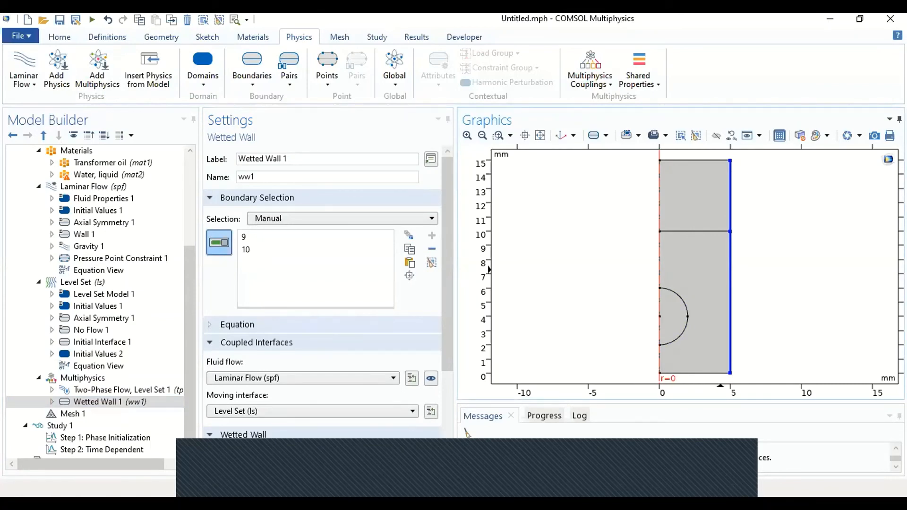
# Step: Build Mesh 1 as a physics-controlled mesh with Normal element size
pyautogui.click(75, 415)
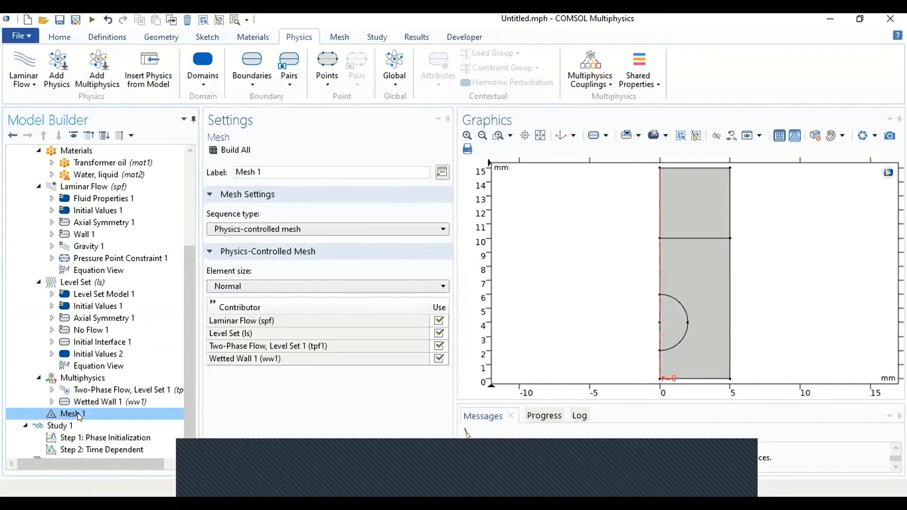
pyautogui.click(230, 149)
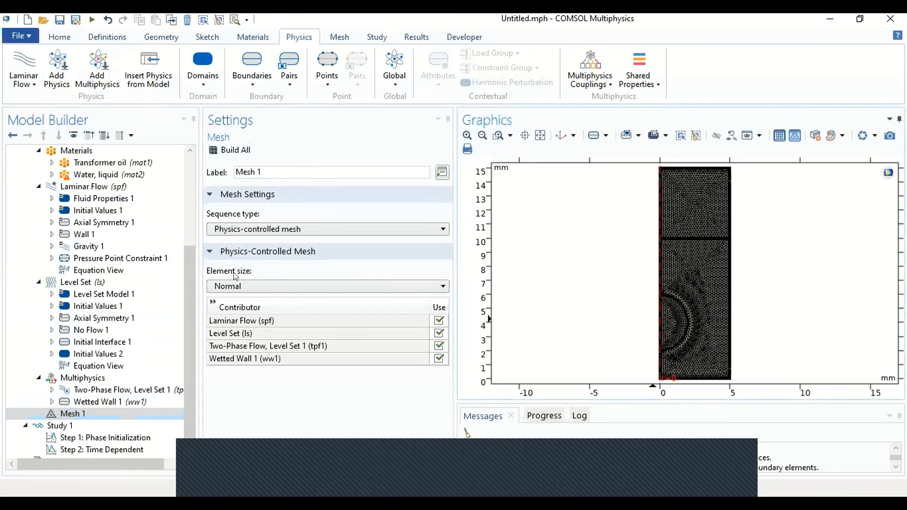
# Step: Examine the Normal mesh up close around the oil-water interface, the droplet arc and the bottom wall
pyautogui.click(336, 37)
pyautogui.click(302, 37)
pyautogui.click(468, 136)
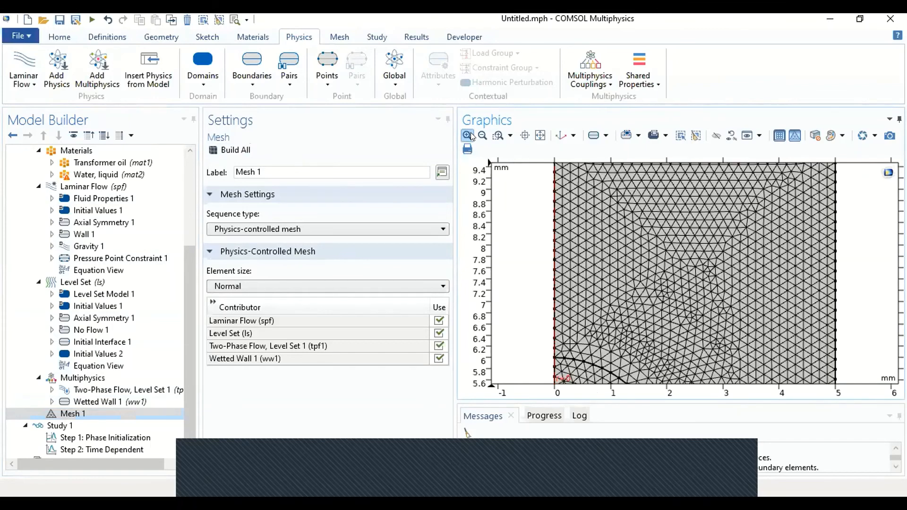
pyautogui.moveTo(614, 228); pyautogui.dragTo(666, 373, button='right')
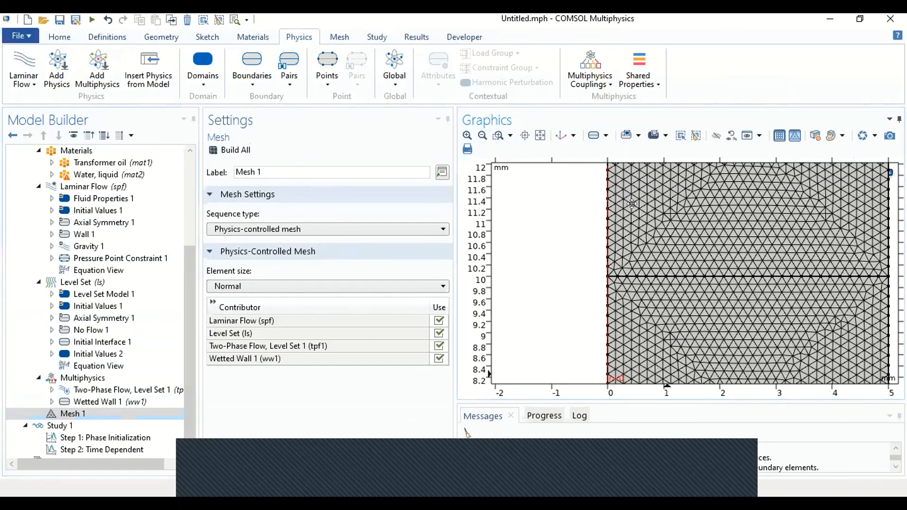
pyautogui.moveTo(632, 204); pyautogui.dragTo(623, 168, button='right')
pyautogui.moveTo(634, 327); pyautogui.dragTo(595, 161, button='right')
pyautogui.moveTo(617, 292); pyautogui.dragTo(629, 221, button='right')
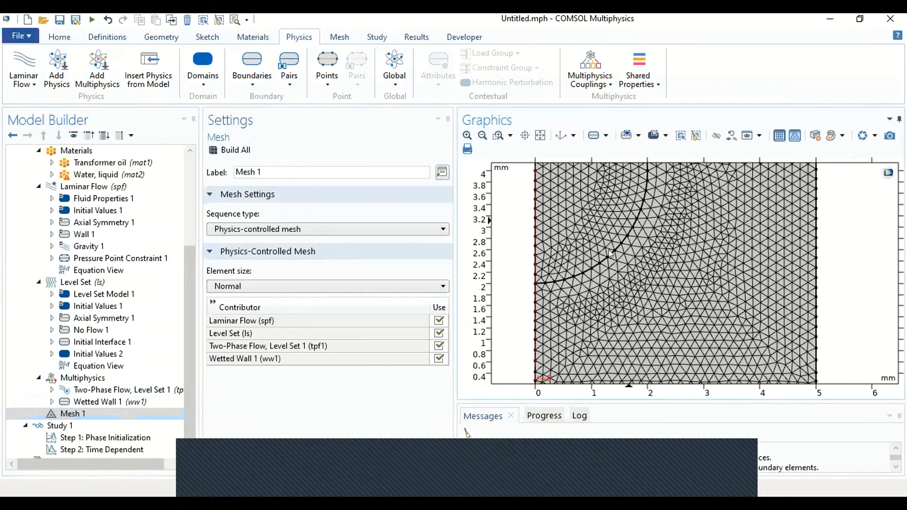
pyautogui.moveTo(611, 259); pyautogui.dragTo(619, 227, button='right')
pyautogui.moveTo(719, 268); pyautogui.dragTo(730, 292, button='right')
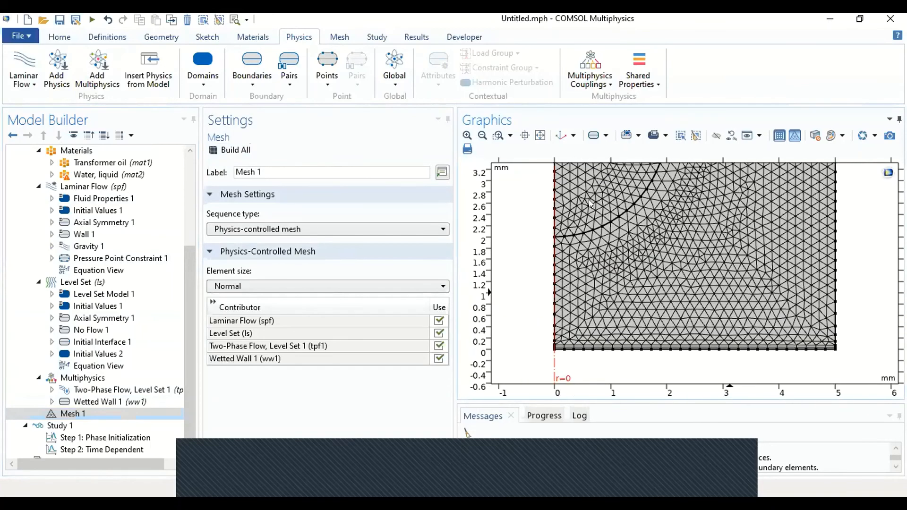
pyautogui.click(540, 135)
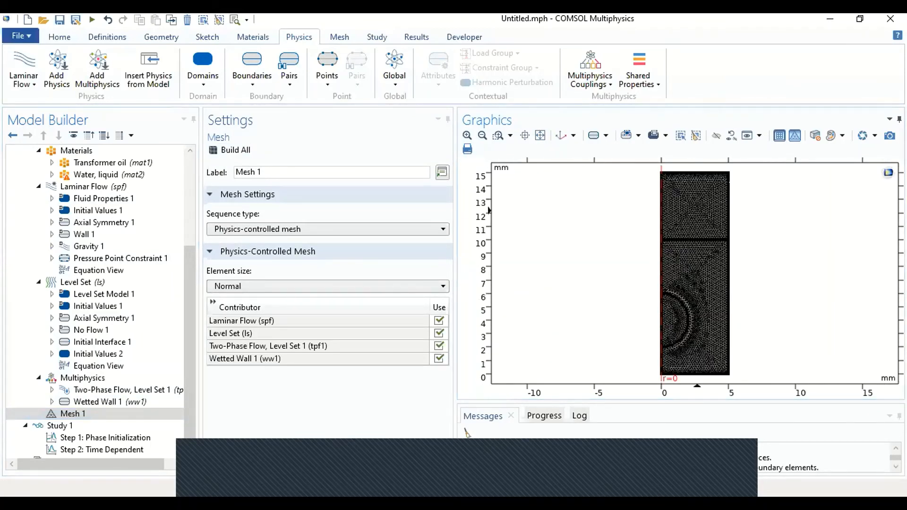
# Step: Set the physics-controlled element size to Finer and rebuild the mesh with a Free Triangular operation on the remaining domains
pyautogui.click(232, 286)
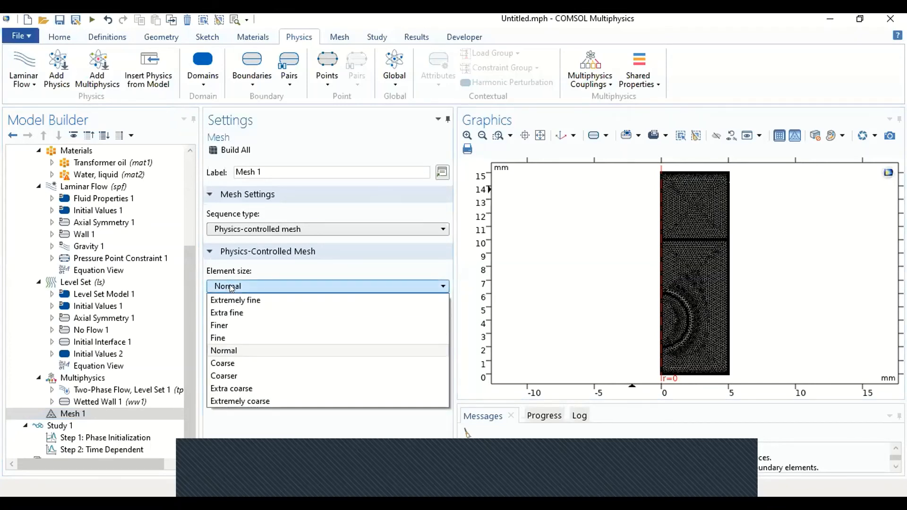
pyautogui.click(236, 325)
pyautogui.click(235, 151)
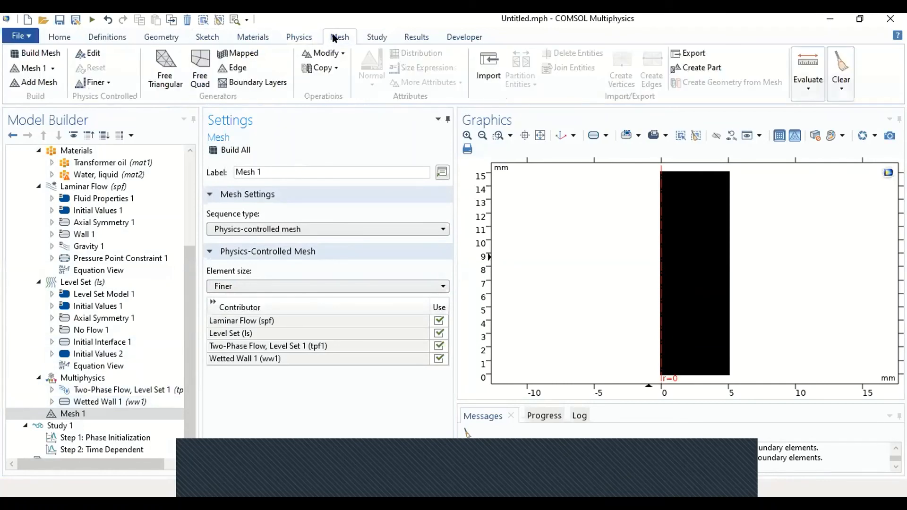
pyautogui.click(155, 62)
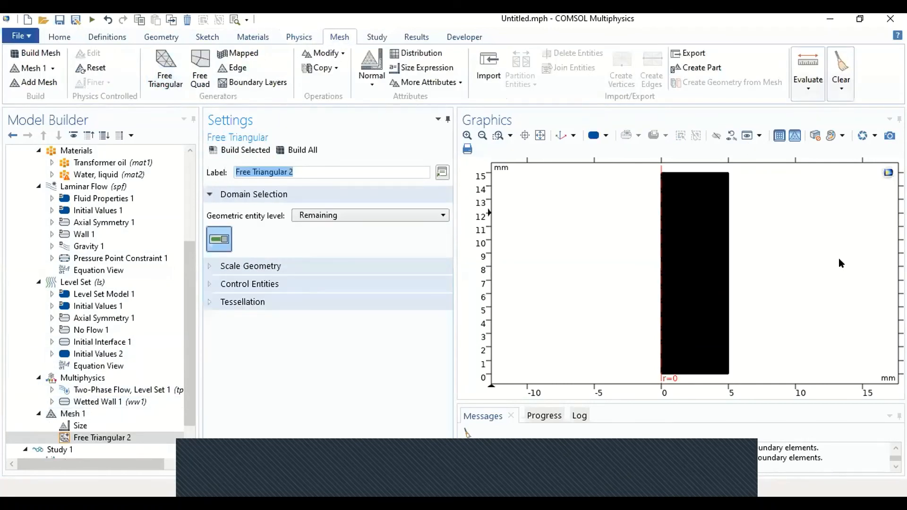
pyautogui.click(294, 150)
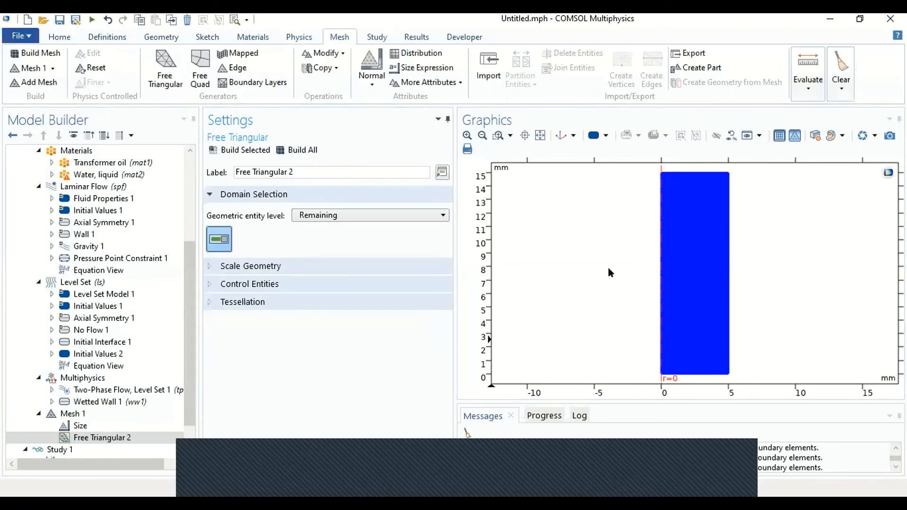
# Step: Examine the element density of the refined triangular mesh around the droplet arc
pyautogui.click(467, 135)
pyautogui.click(468, 135)
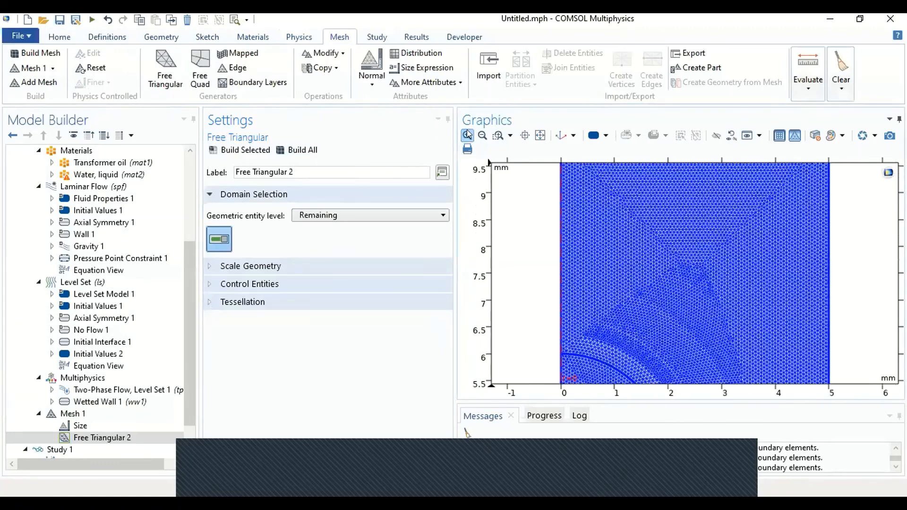
pyautogui.moveTo(589, 290); pyautogui.dragTo(601, 236, button='right')
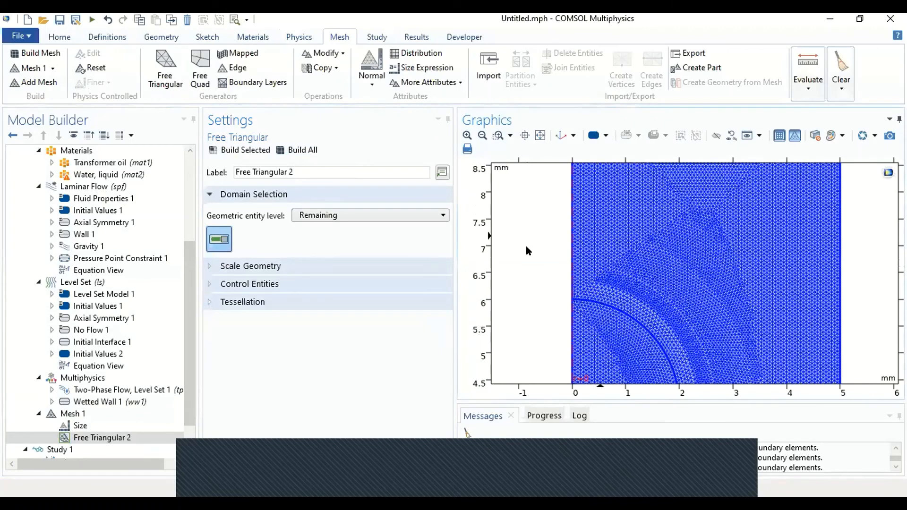
pyautogui.click(108, 415)
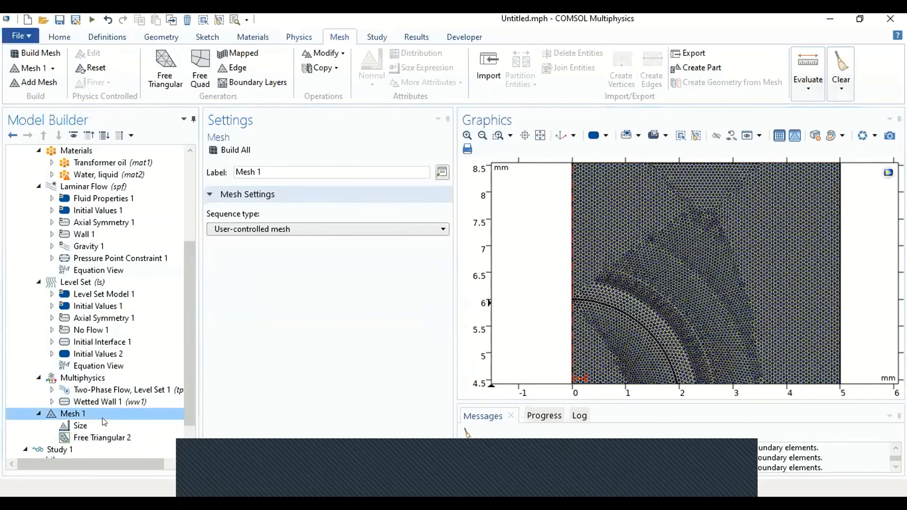
pyautogui.click(539, 135)
pyautogui.click(468, 135)
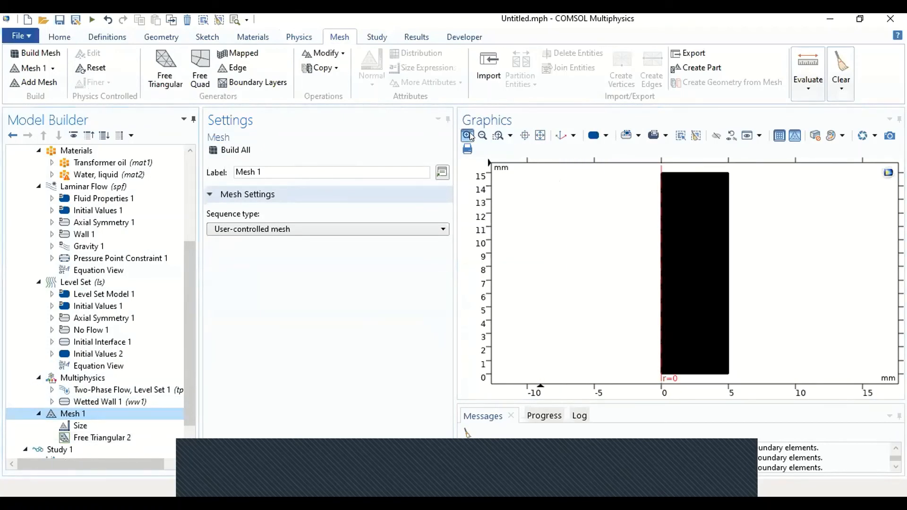
pyautogui.moveTo(678, 264); pyautogui.dragTo(722, 290)
pyautogui.moveTo(568, 275); pyautogui.dragTo(734, 159)
pyautogui.moveTo(654, 340); pyautogui.dragTo(624, 221)
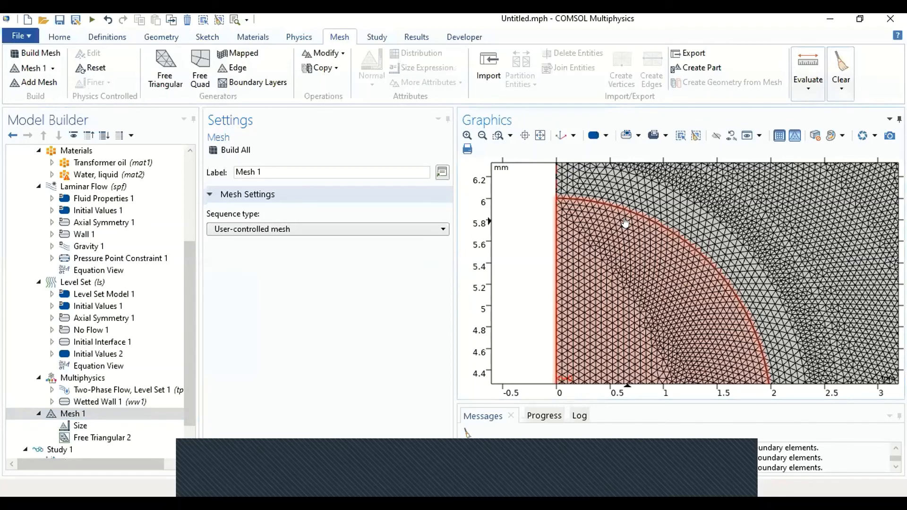
# Step: Return Mesh 1 to the physics-controlled sequence type and add a new Free Triangular operation for the remaining domains
pyautogui.click(104, 413)
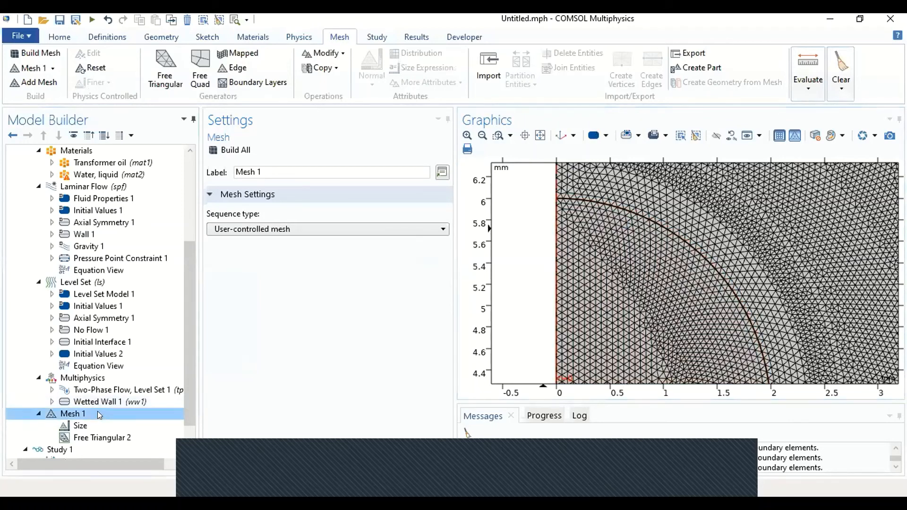
pyautogui.click(289, 229)
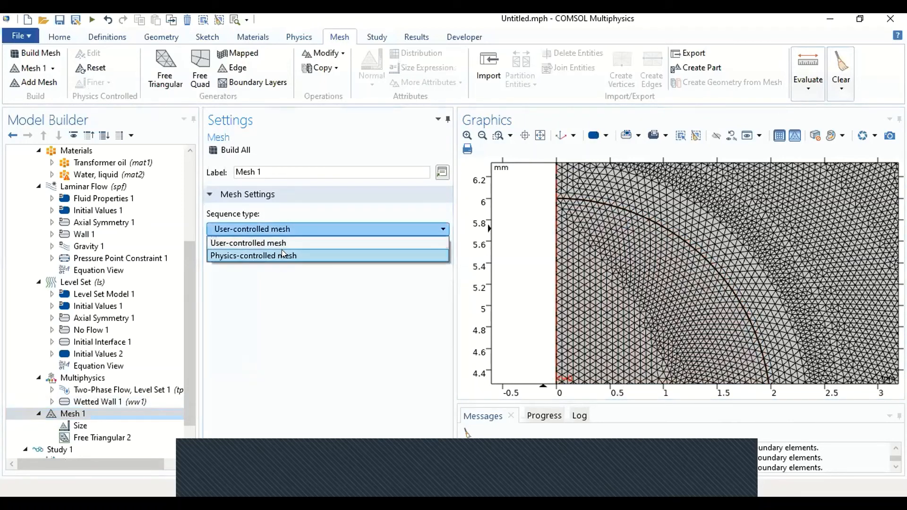
pyautogui.click(282, 251)
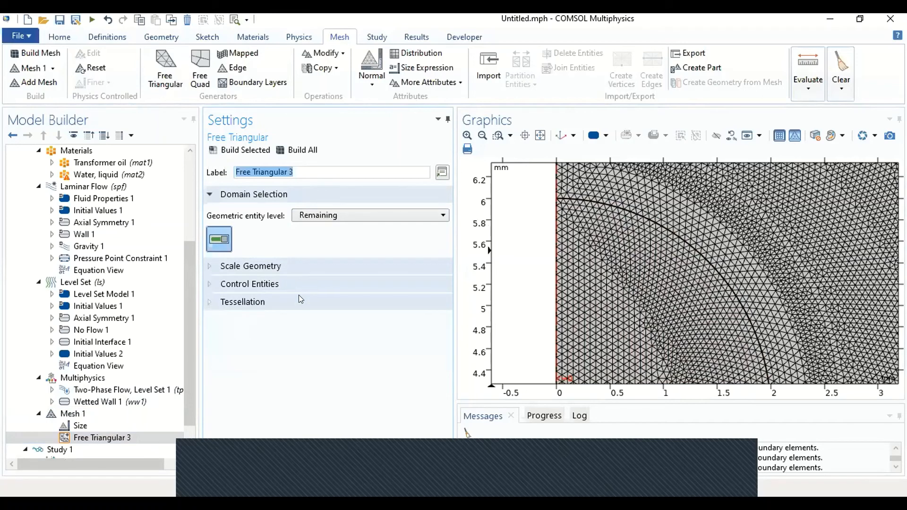
# Step: Set the mesh Size node to the predefined Finer size calibrated for fluid dynamics and build the whole mesh
pyautogui.click(116, 426)
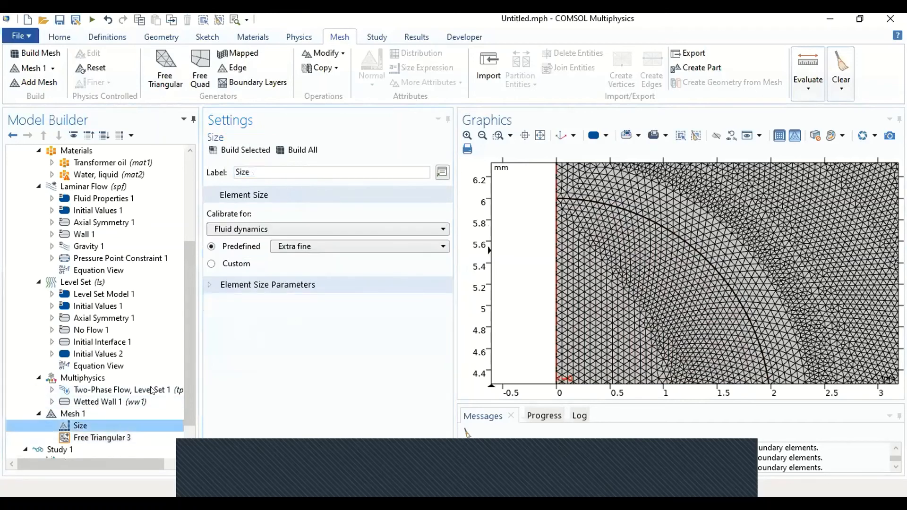
pyautogui.click(321, 245)
pyautogui.click(300, 285)
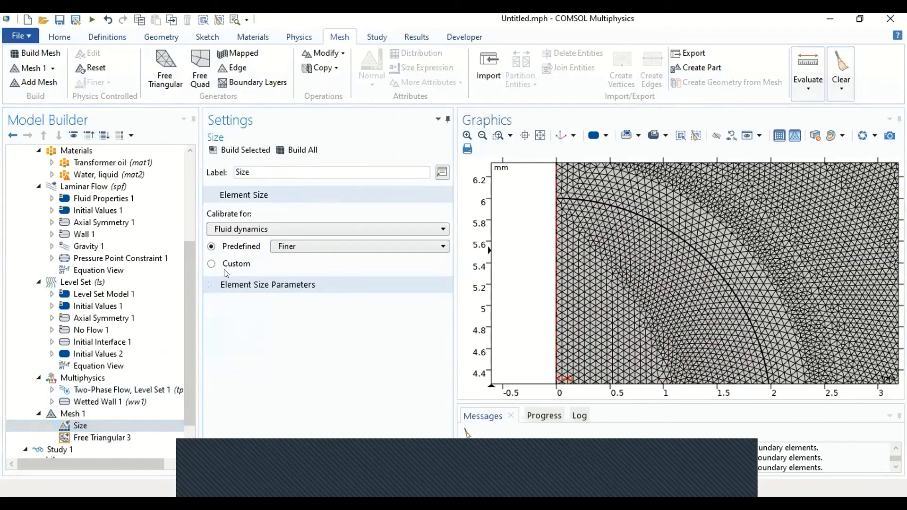
pyautogui.click(315, 156)
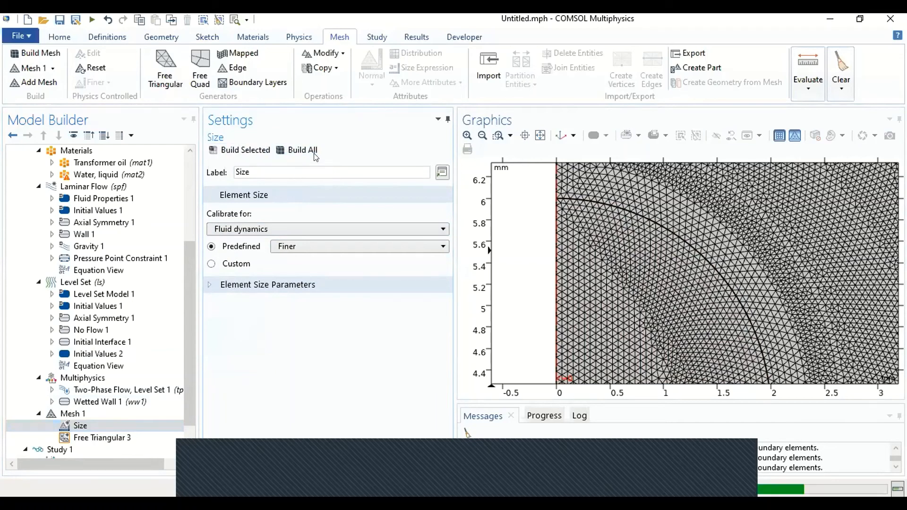
pyautogui.click(560, 136)
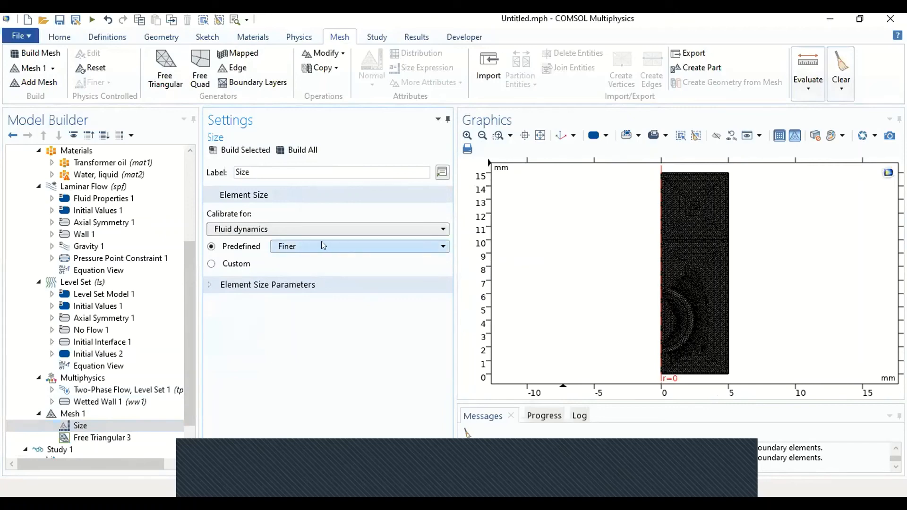
pyautogui.click(88, 440)
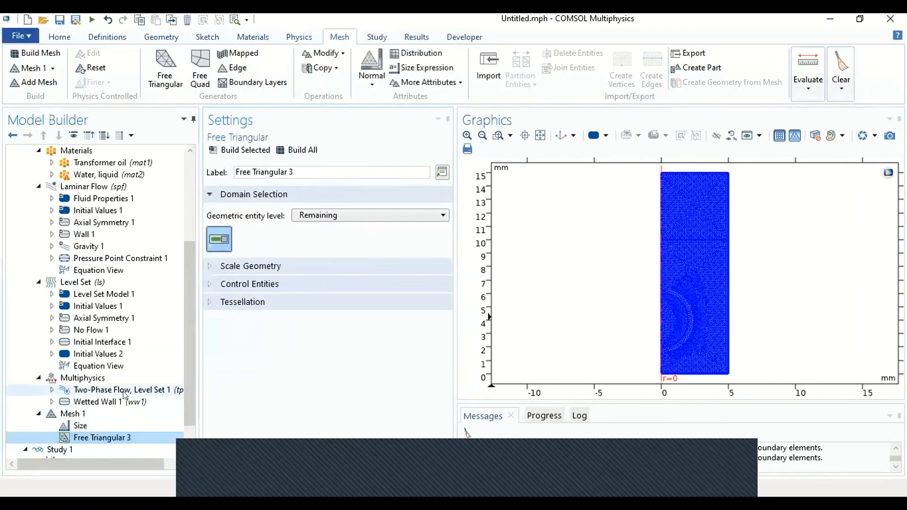
pyautogui.click(81, 426)
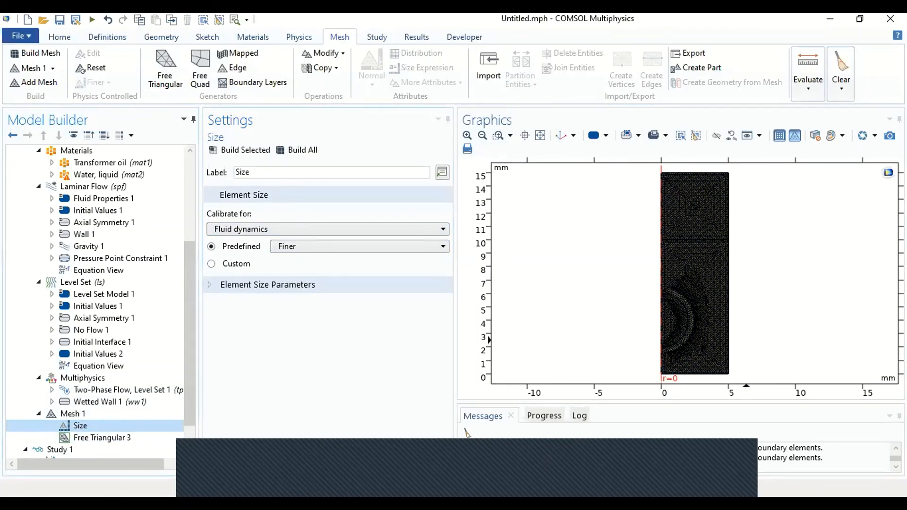
# Step: Review the settings of the Phase Initialization and Time Dependent steps and of Study 1
pyautogui.scroll(-1, 192, 293)
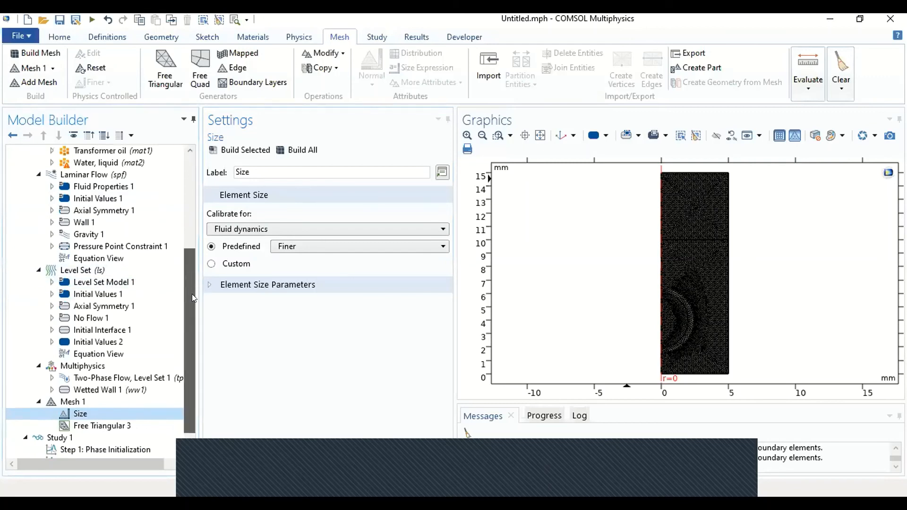
pyautogui.scroll(-2, 192, 294)
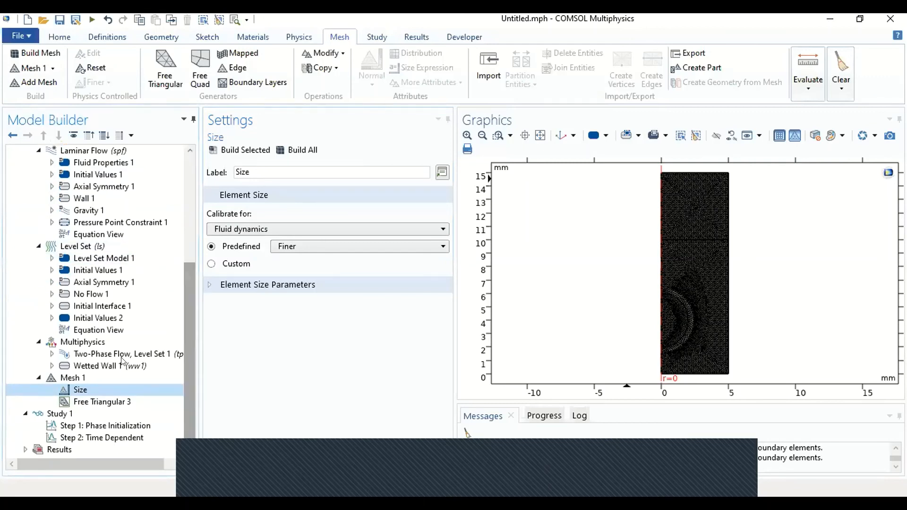
pyautogui.click(98, 425)
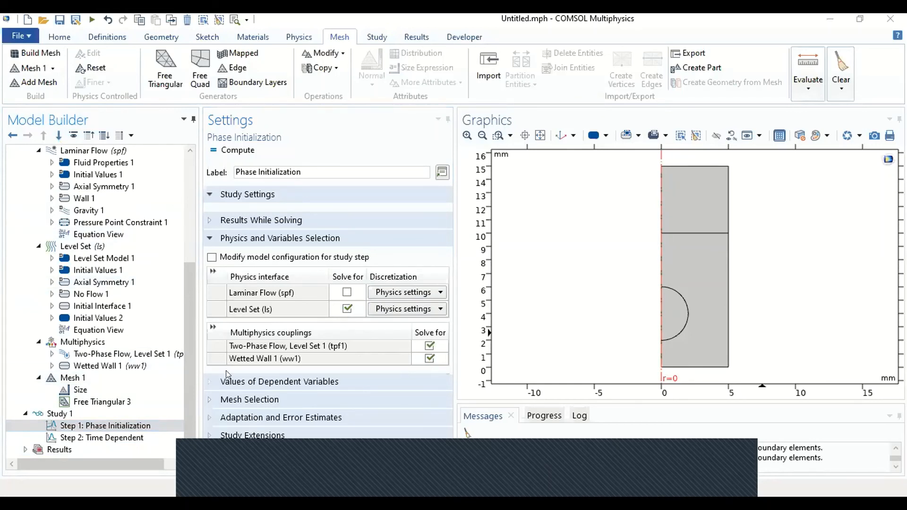
pyautogui.click(6, 426)
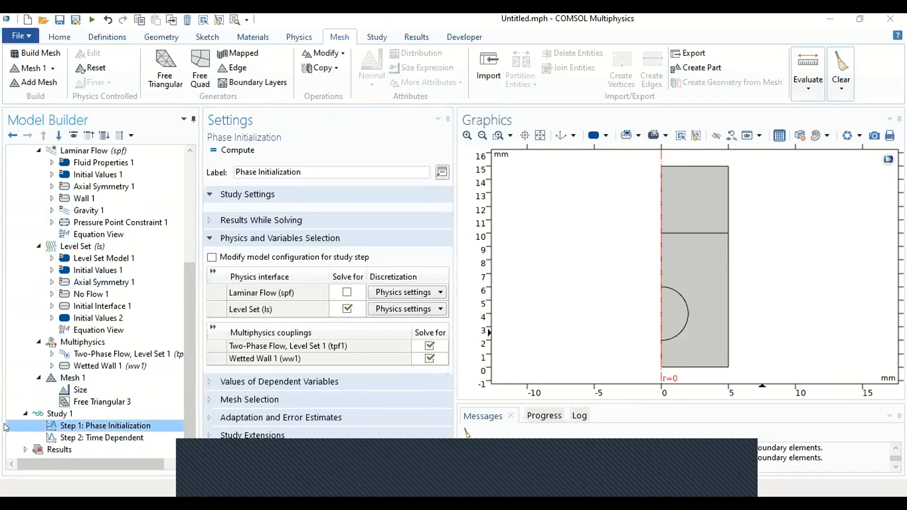
pyautogui.click(90, 438)
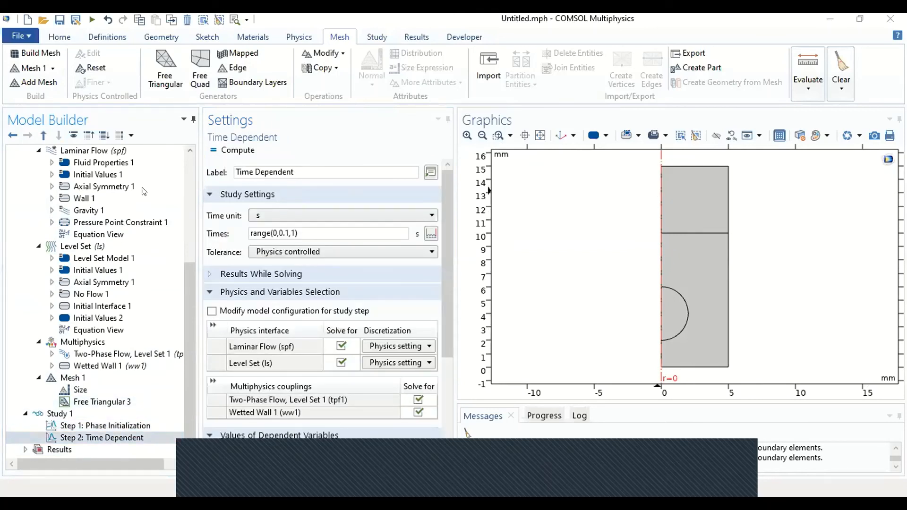
pyautogui.scroll(-3, 418, 261)
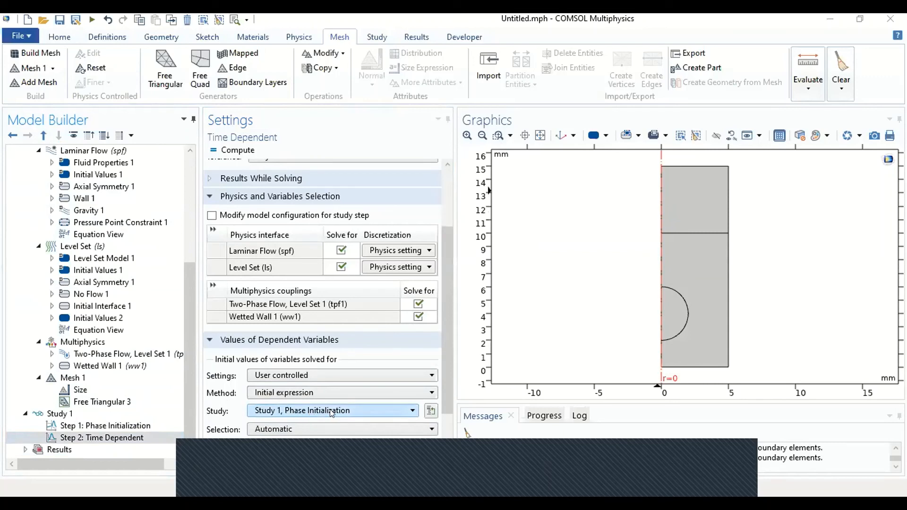
pyautogui.click(110, 415)
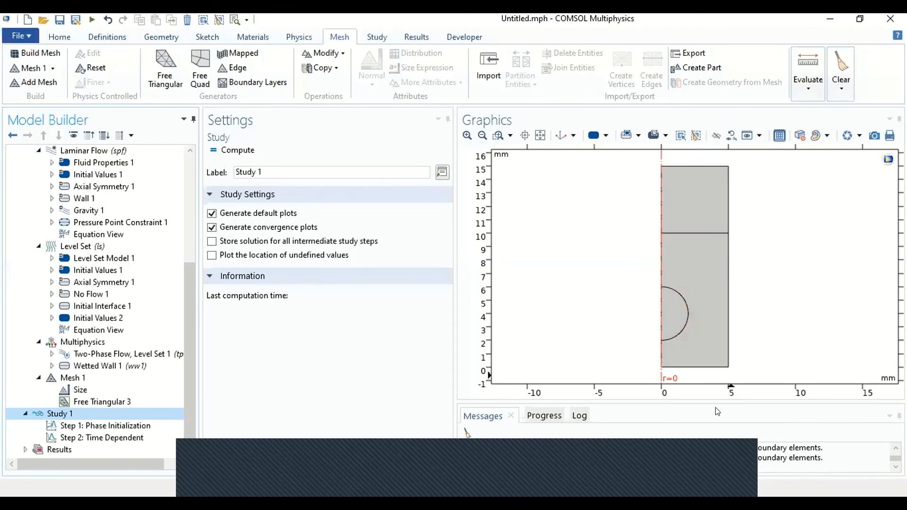
pyautogui.click(706, 463)
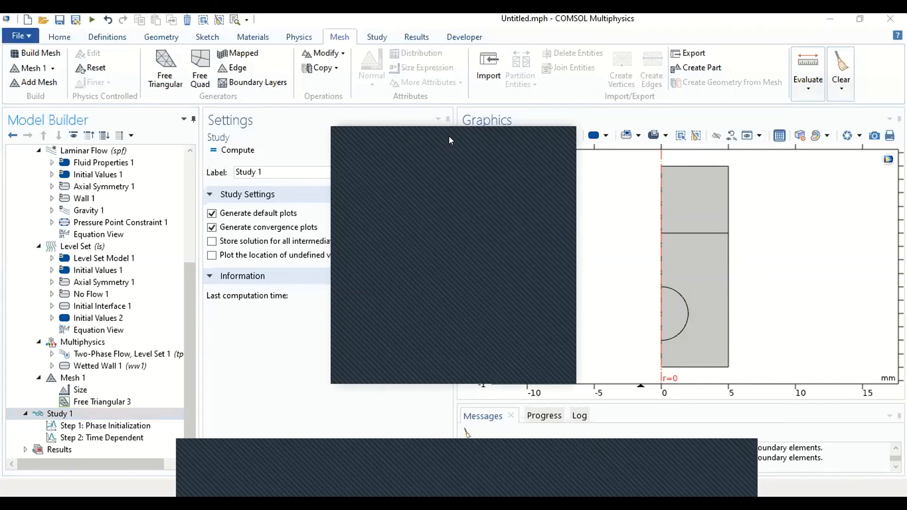
pyautogui.click(501, 132)
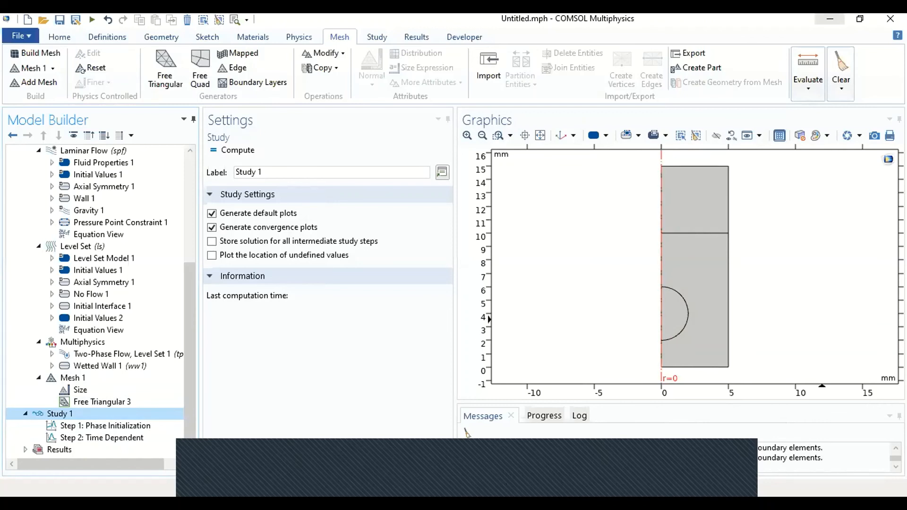
pyautogui.click(351, 355)
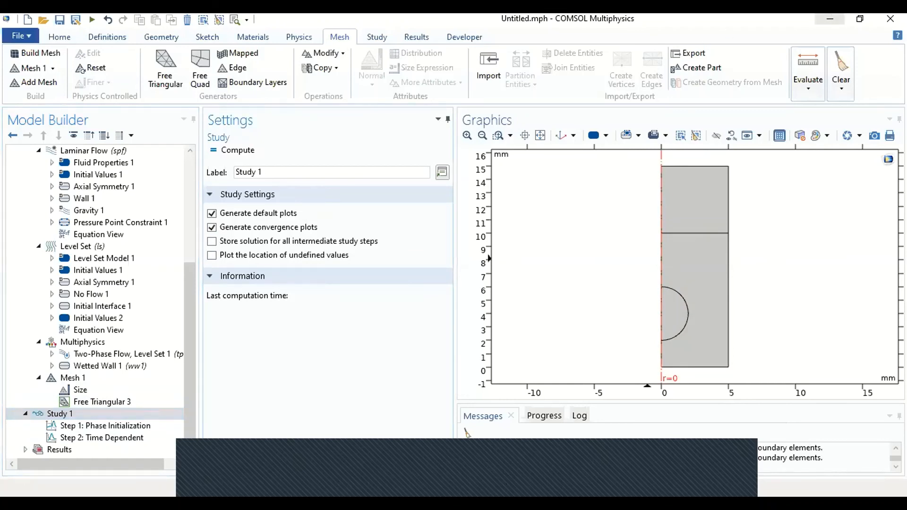
# Step: Switch to the solved rising_bubble_2daxi.mph model and step the Velocity (spf) plot from the first stored time to 0.09 s
pyautogui.click(830, 20)
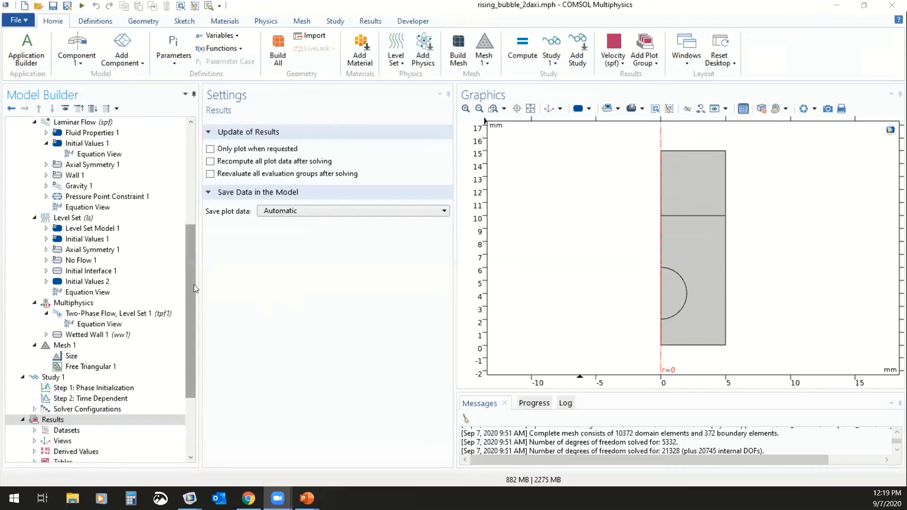
pyautogui.moveTo(194, 284); pyautogui.dragTo(187, 338)
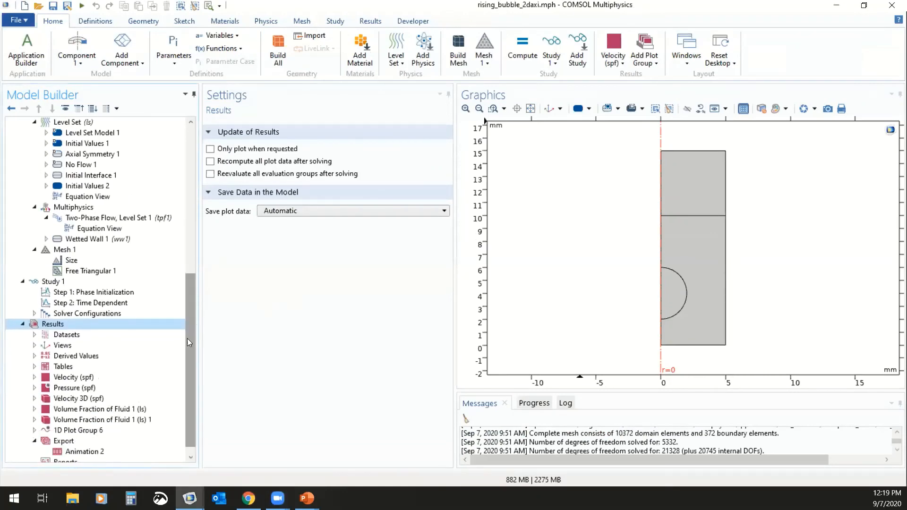
pyautogui.click(101, 381)
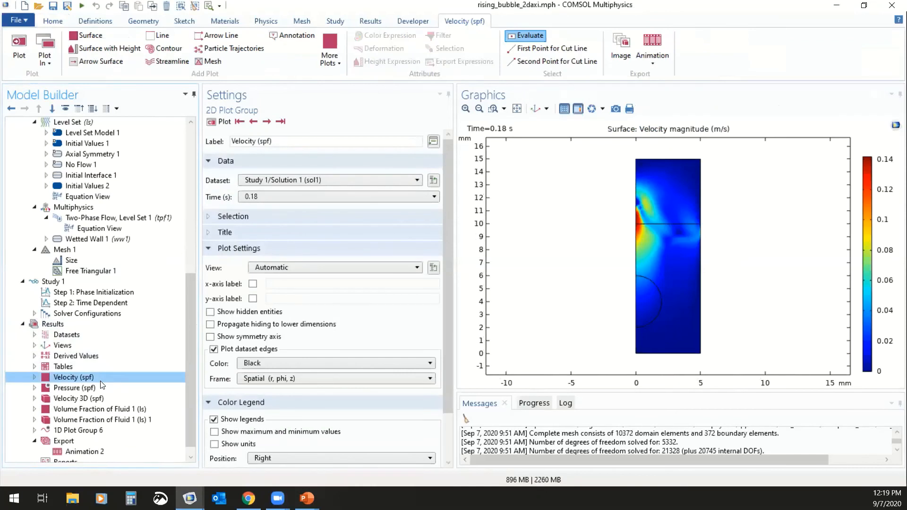
pyautogui.click(243, 125)
pyautogui.click(264, 126)
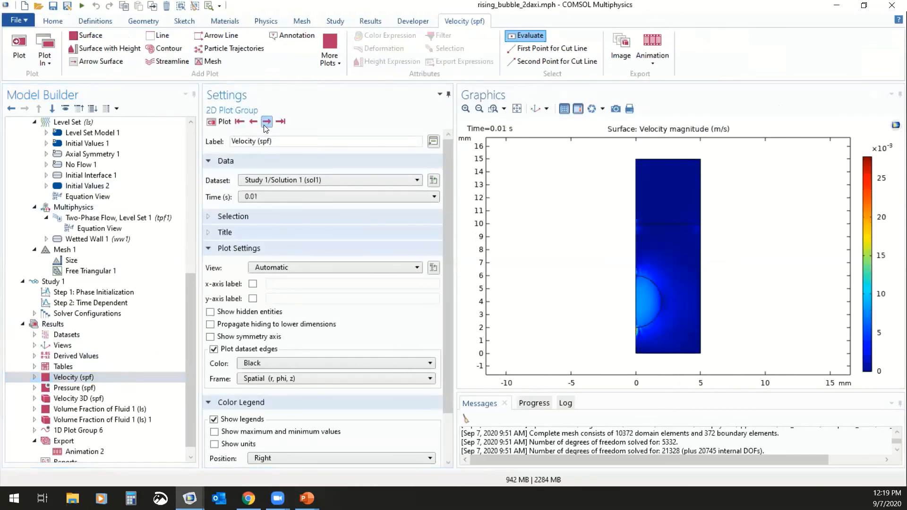
pyautogui.click(264, 126)
pyautogui.click(265, 127)
pyautogui.click(264, 126)
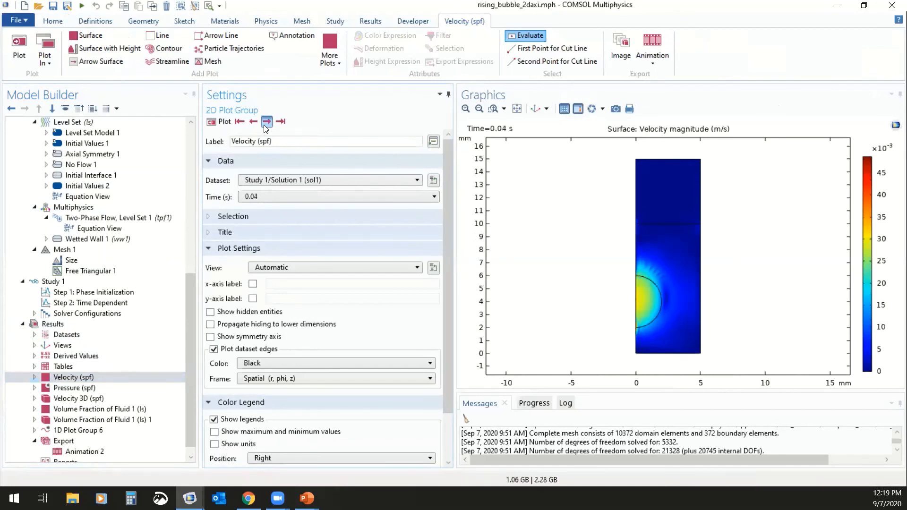
pyautogui.click(265, 126)
pyautogui.click(264, 126)
pyautogui.click(265, 126)
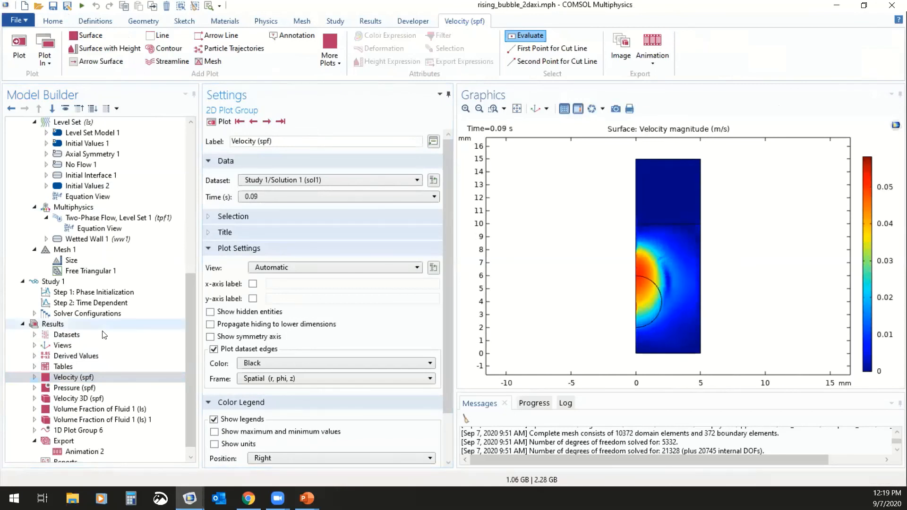
# Step: Step the 2D Volume Fraction of Fluid 1 (ls) plot through the stored times from 0 s to 0.2 s
pyautogui.click(109, 410)
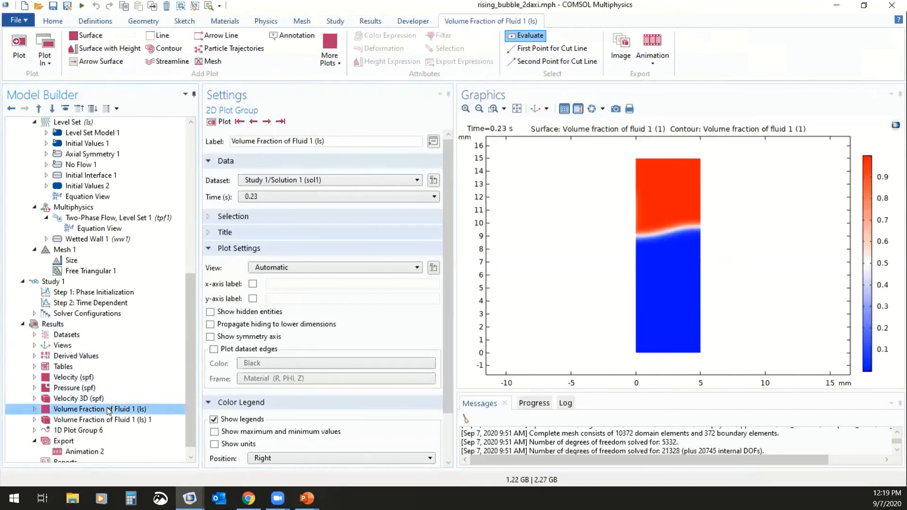
pyautogui.click(240, 122)
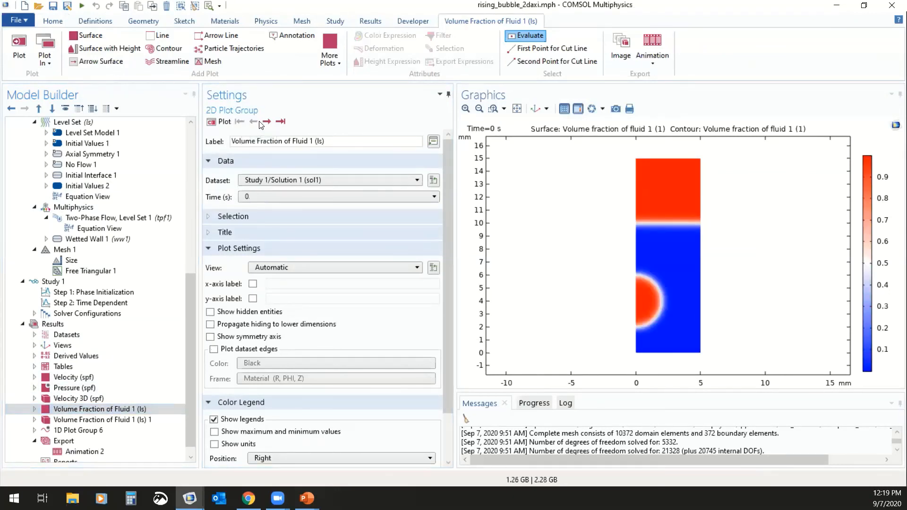
pyautogui.click(266, 122)
pyautogui.click(266, 122)
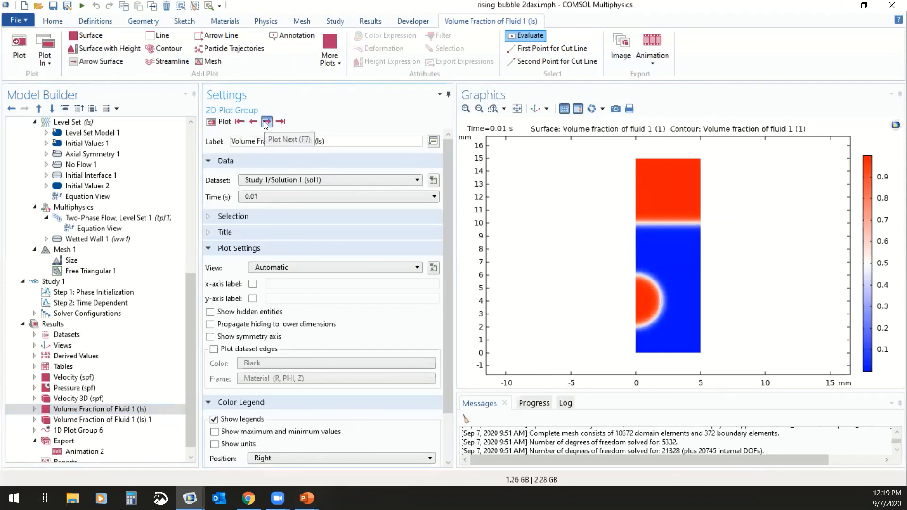
pyautogui.click(266, 122)
pyautogui.click(267, 122)
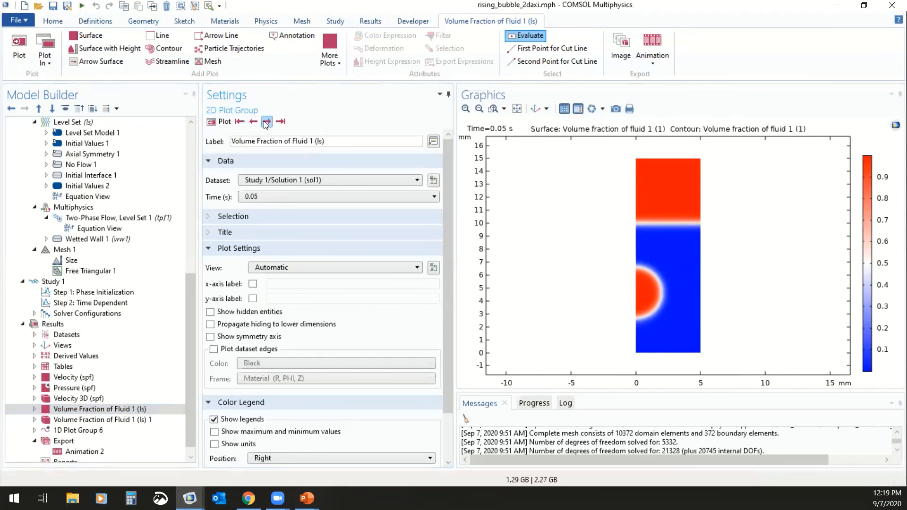
pyautogui.click(266, 122)
pyautogui.click(266, 122)
pyautogui.click(266, 121)
pyautogui.click(266, 122)
pyautogui.click(266, 122)
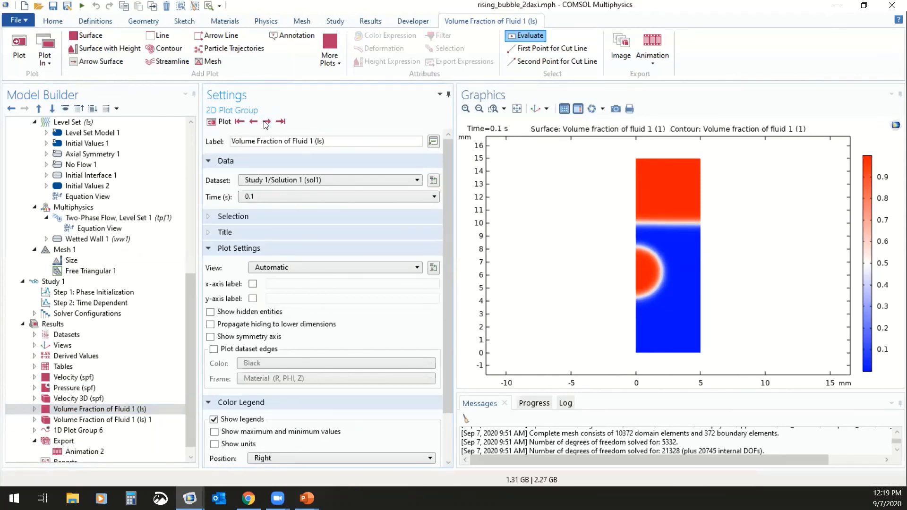
pyautogui.click(266, 122)
pyautogui.click(266, 122)
pyautogui.click(266, 122)
pyautogui.click(266, 122)
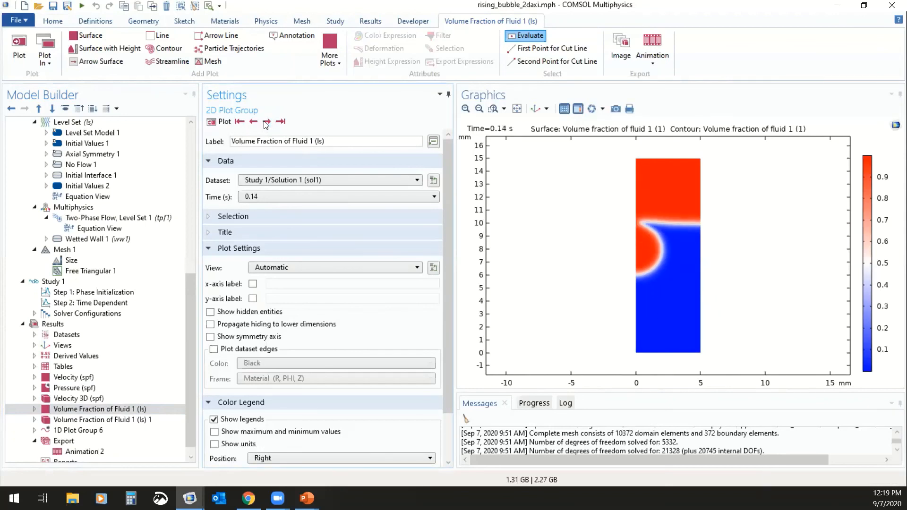
pyautogui.click(266, 122)
pyautogui.click(266, 122)
pyautogui.click(266, 122)
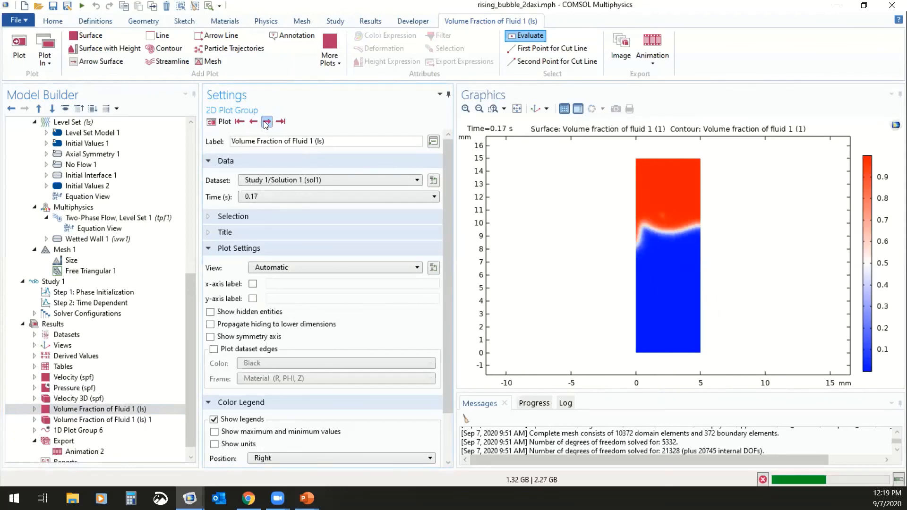
pyautogui.click(266, 122)
pyautogui.click(266, 122)
pyautogui.click(266, 122)
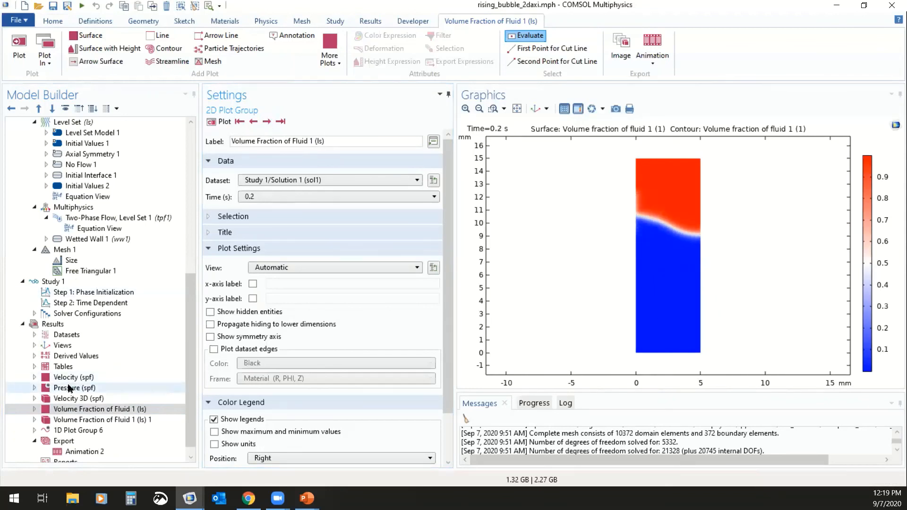
# Step: Examine the 3D plot group Volume Fraction of Fluid 1 (ls) 1 from a nearly horizontal viewing angle
pyautogui.scroll(-1, 73, 391)
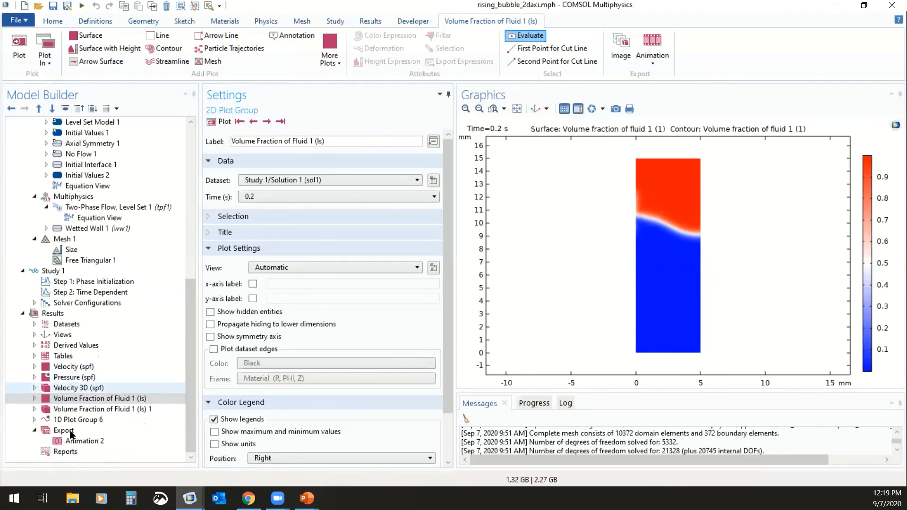
pyautogui.click(99, 409)
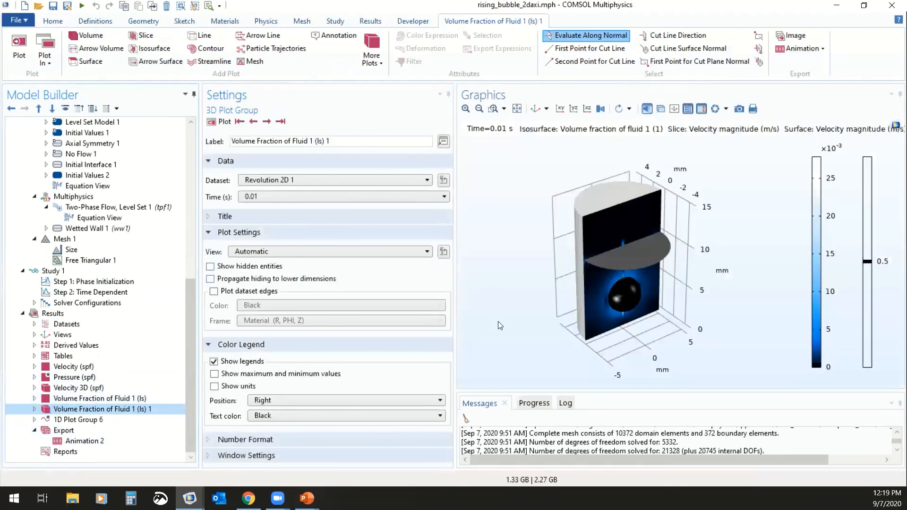
pyautogui.moveTo(526, 324); pyautogui.dragTo(526, 294)
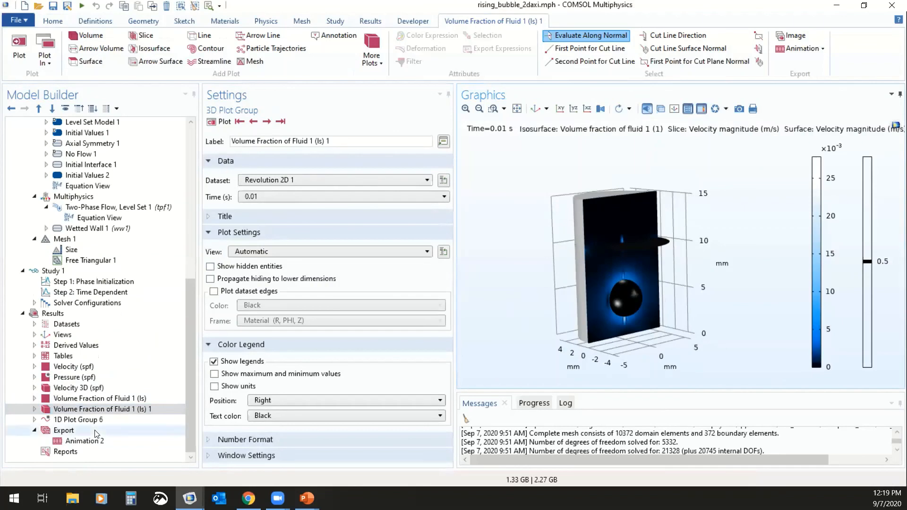
# Step: Play Animation 2 of the 3D volume fraction plot from the default view, inspect the droplet from a lower angle, and stop playback
pyautogui.click(372, 22)
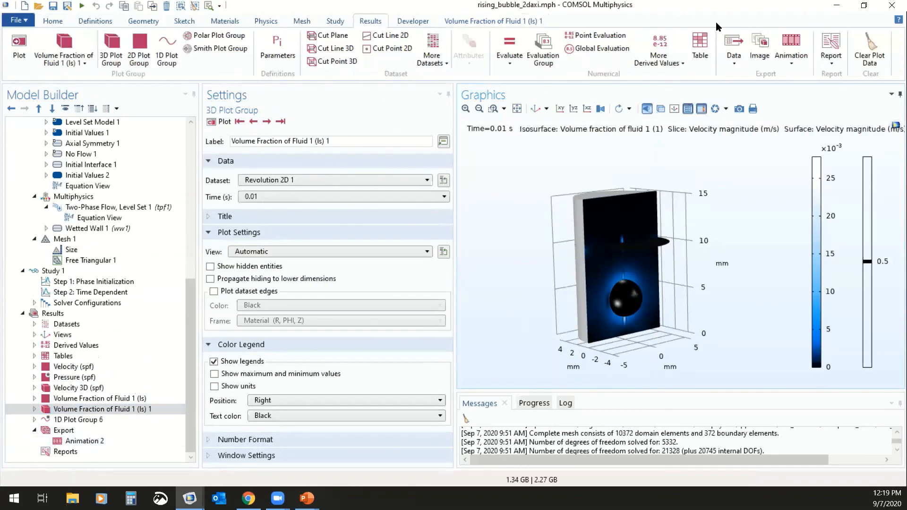
pyautogui.click(89, 442)
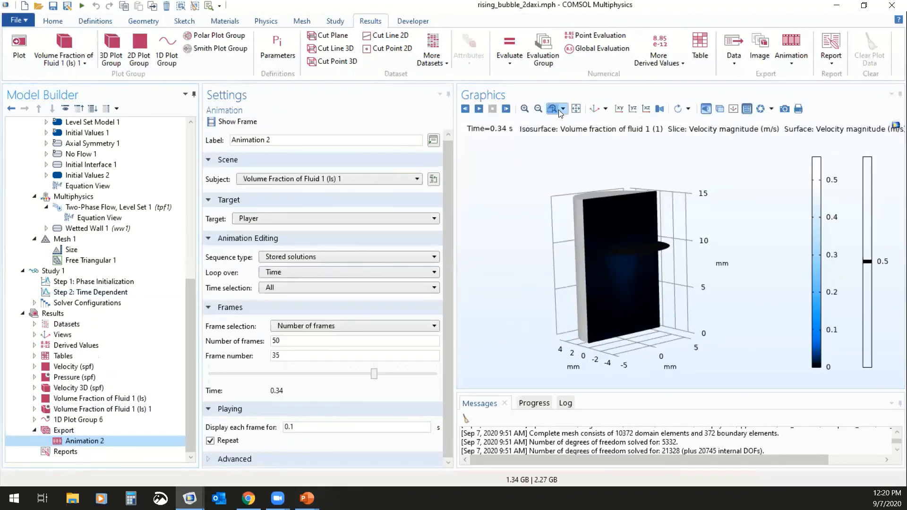
pyautogui.click(592, 109)
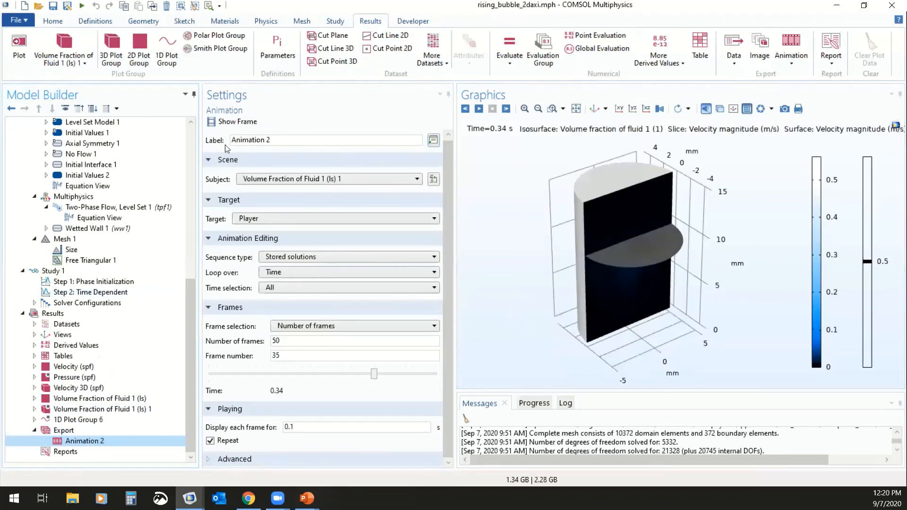
pyautogui.click(479, 109)
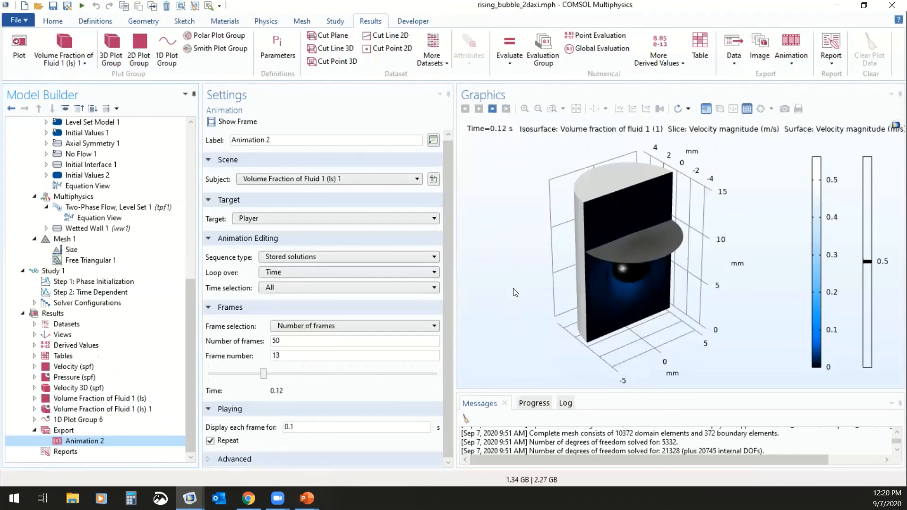
pyautogui.moveTo(514, 298)
pyautogui.mouseDown()
pyautogui.moveTo(515, 272)
pyautogui.moveTo(527, 287)
pyautogui.mouseUp()
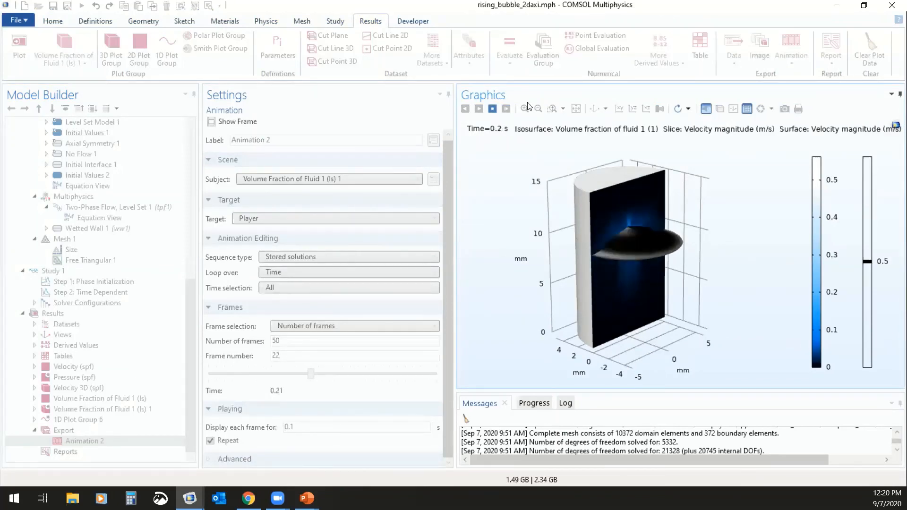
pyautogui.click(493, 109)
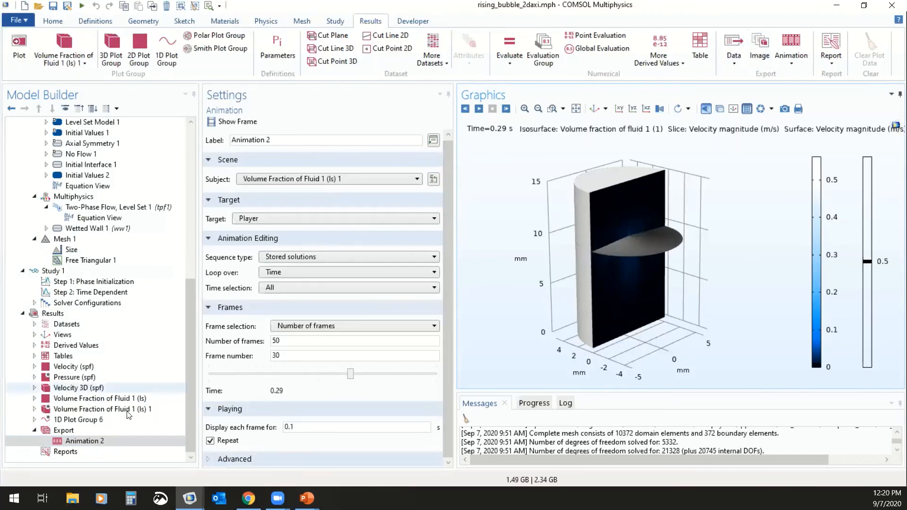
# Step: Add a new player animation with Volume Fraction of Fluid 1 (ls) as its subject and 50 frames
pyautogui.click(94, 399)
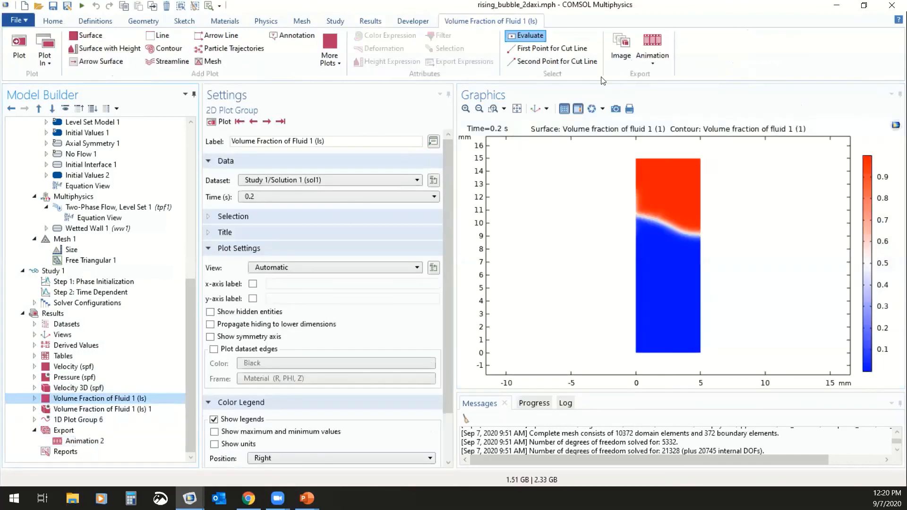
pyautogui.click(381, 22)
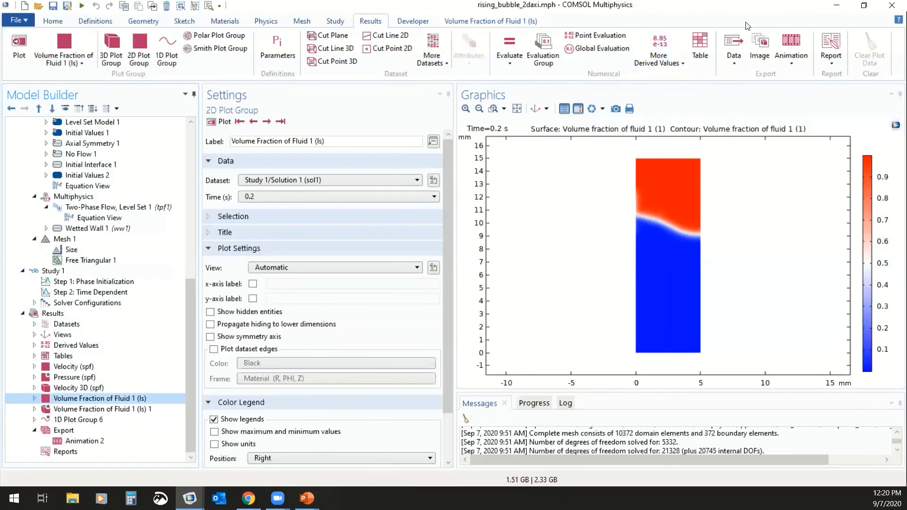
pyautogui.click(785, 53)
pyautogui.click(798, 73)
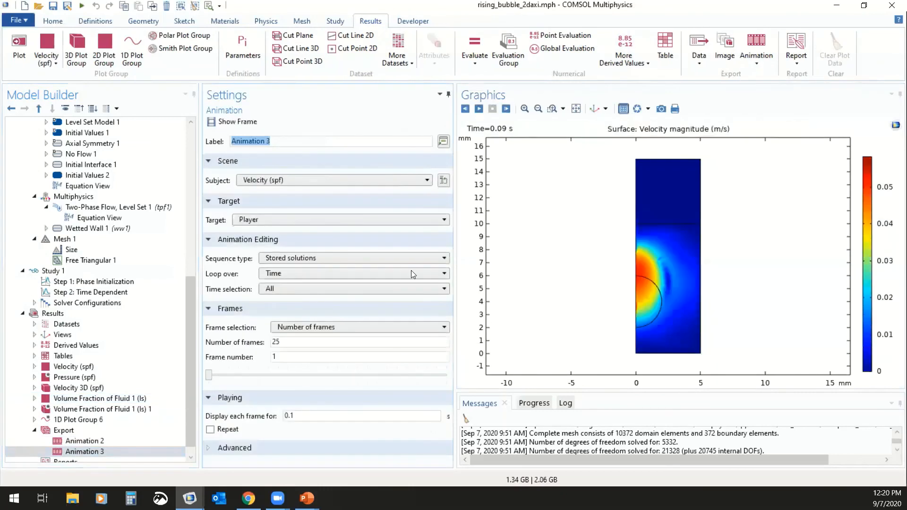
pyautogui.click(348, 180)
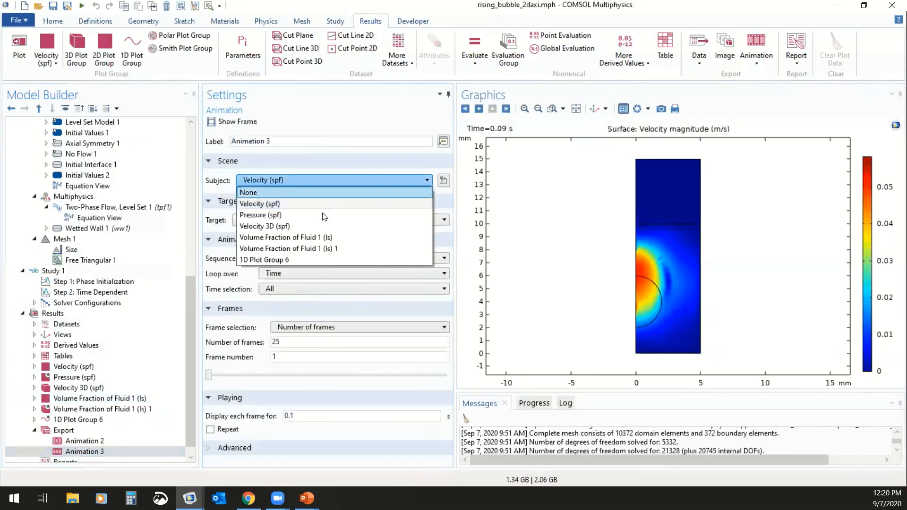
pyautogui.click(319, 238)
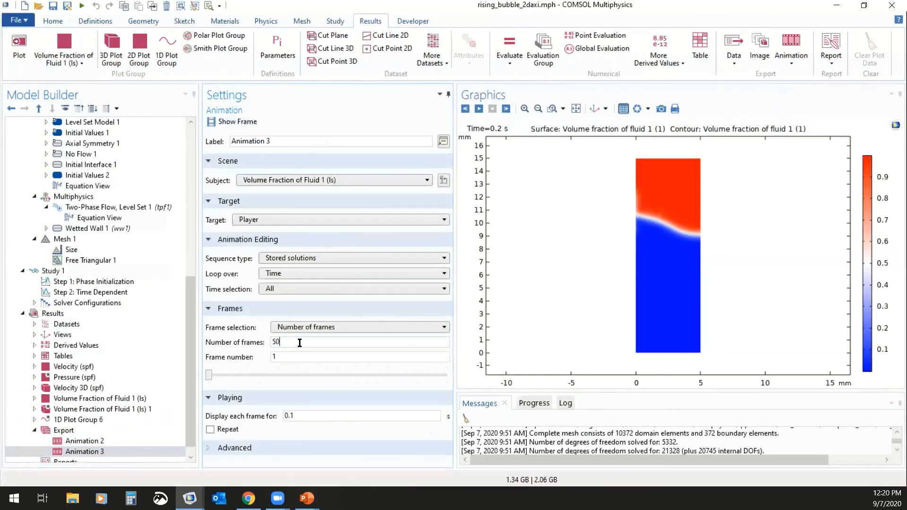
# Step: Show the first frame of the new 2D volume fraction animation and play it with Repeat turned on
pyautogui.click(239, 122)
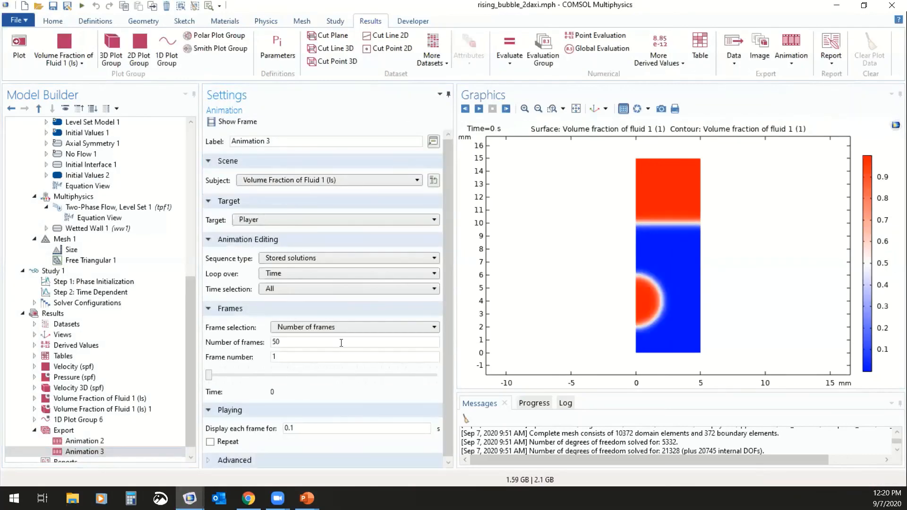
pyautogui.click(229, 442)
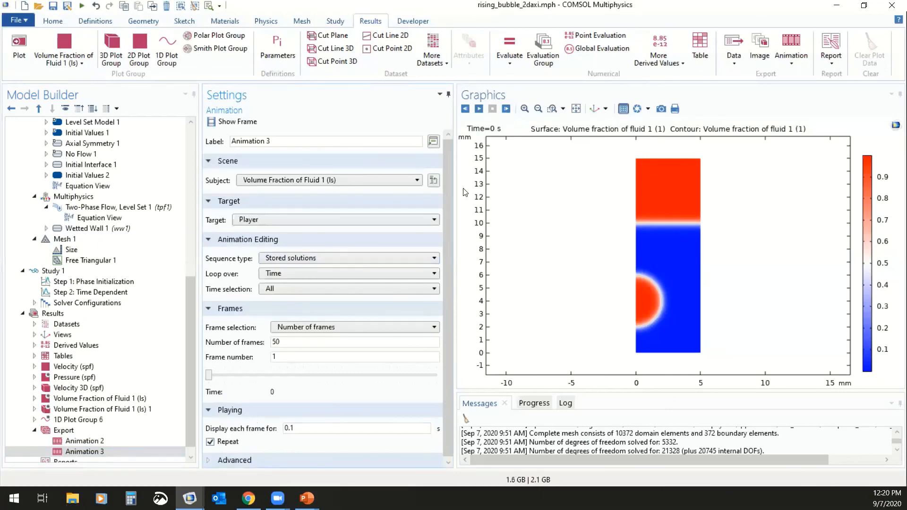
pyautogui.click(480, 109)
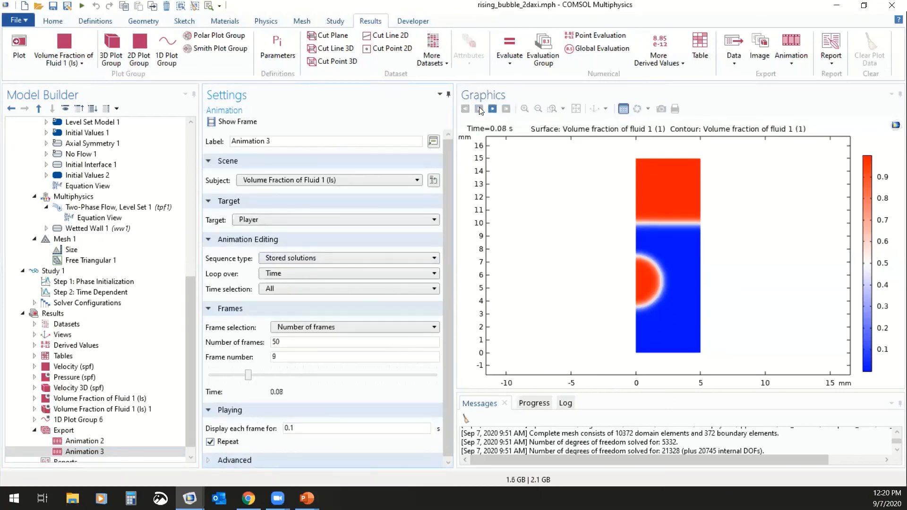